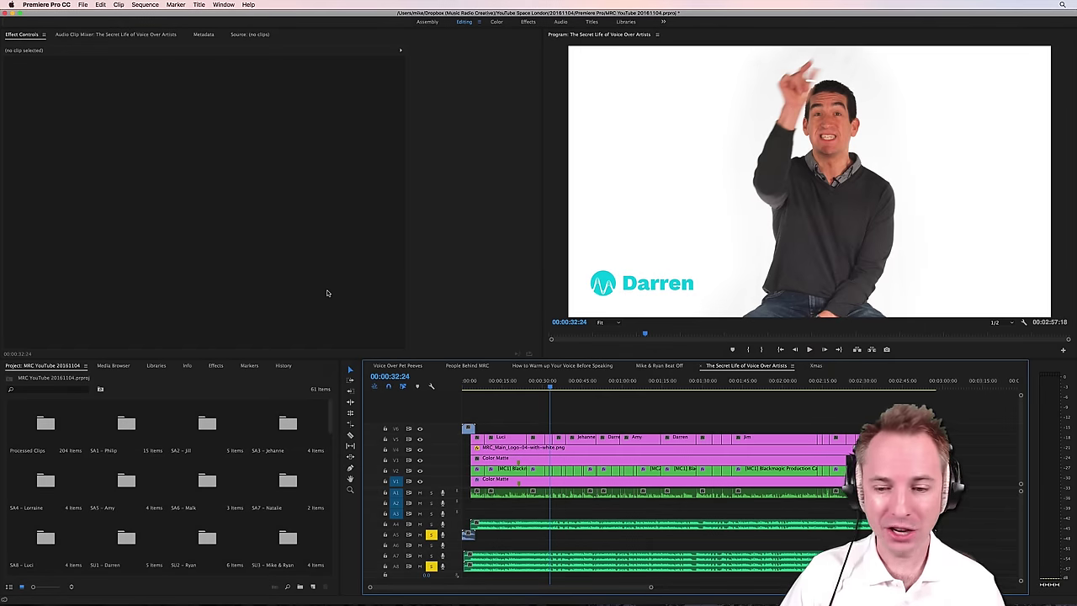
Step: Play through Philip's section and park on his frontal shot at 00:00:35:16
{"action": "left_click", "coordinate": [559, 384]}
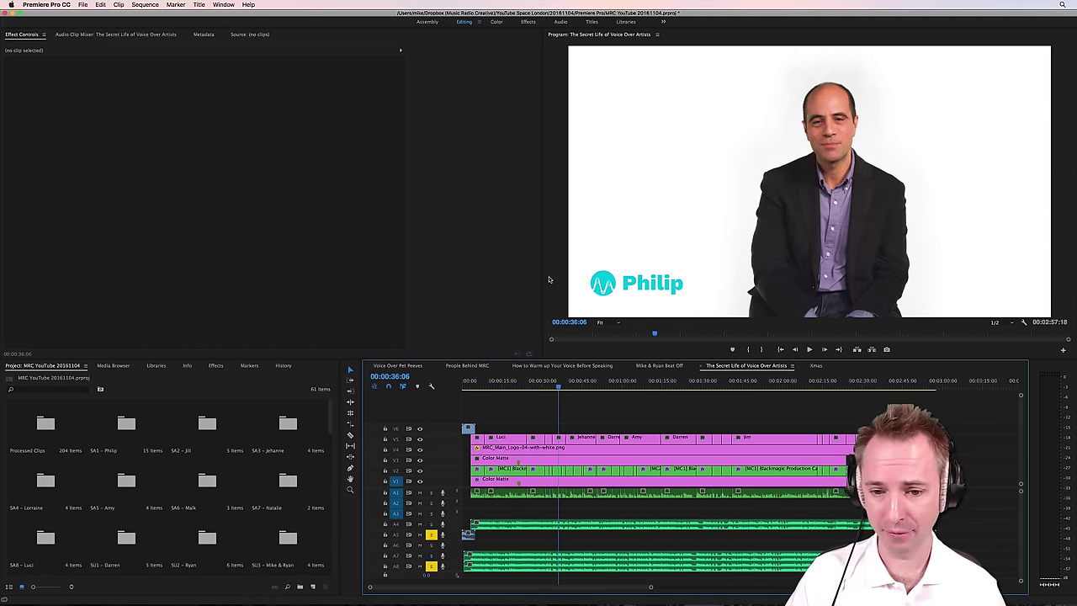
{"action": "key", "text": "space"}
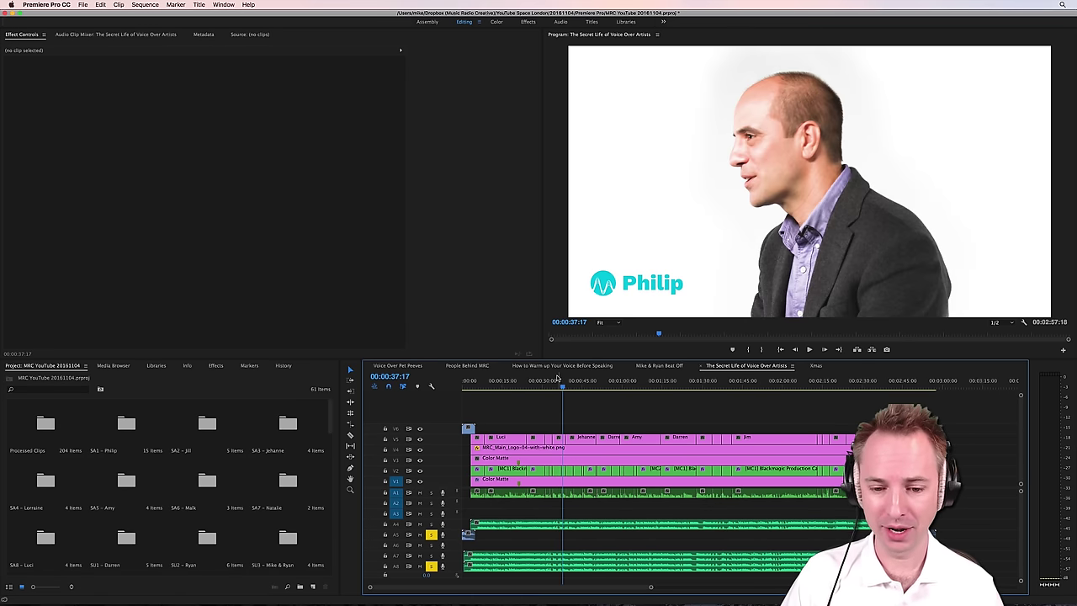
{"action": "left_click", "coordinate": [558, 385]}
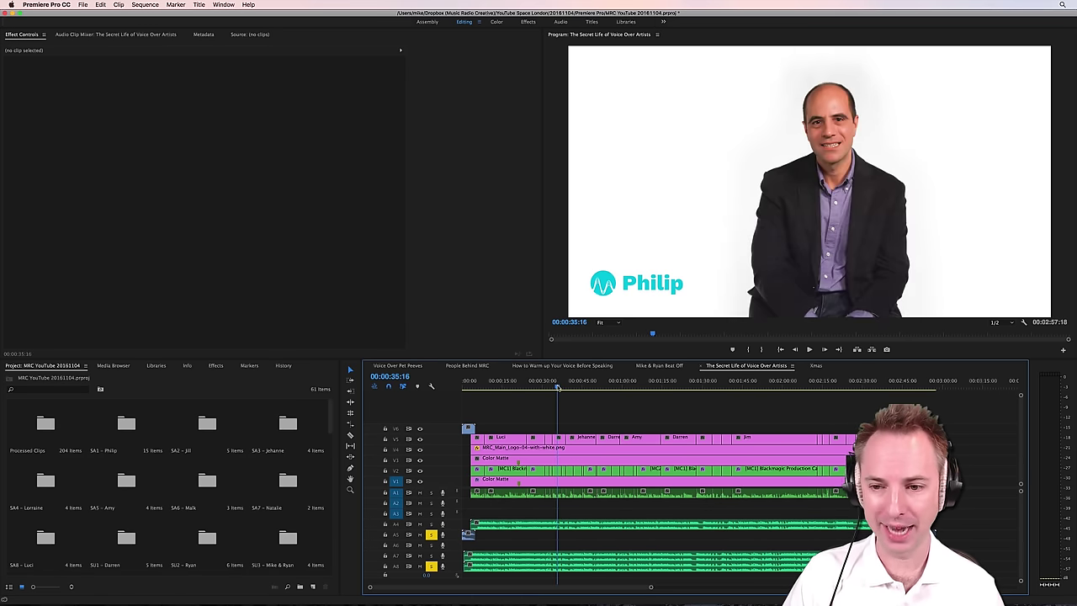
Step: Delete the white Color Matte clips on tracks V1 and V3
{"action": "left_click", "coordinate": [485, 482]}
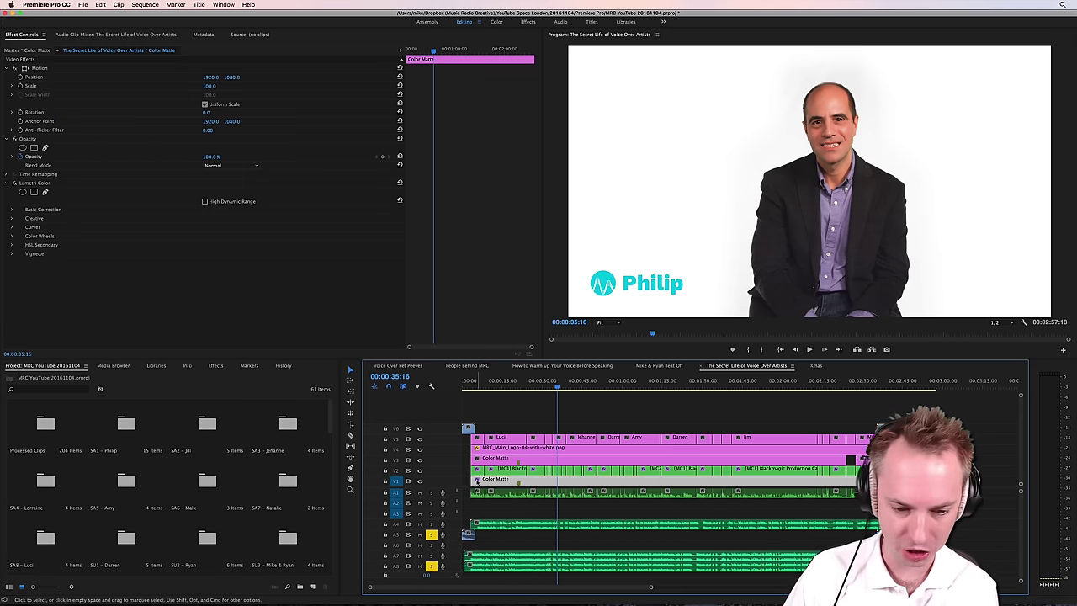
{"action": "key", "text": "Delete"}
{"action": "left_click", "coordinate": [491, 448]}
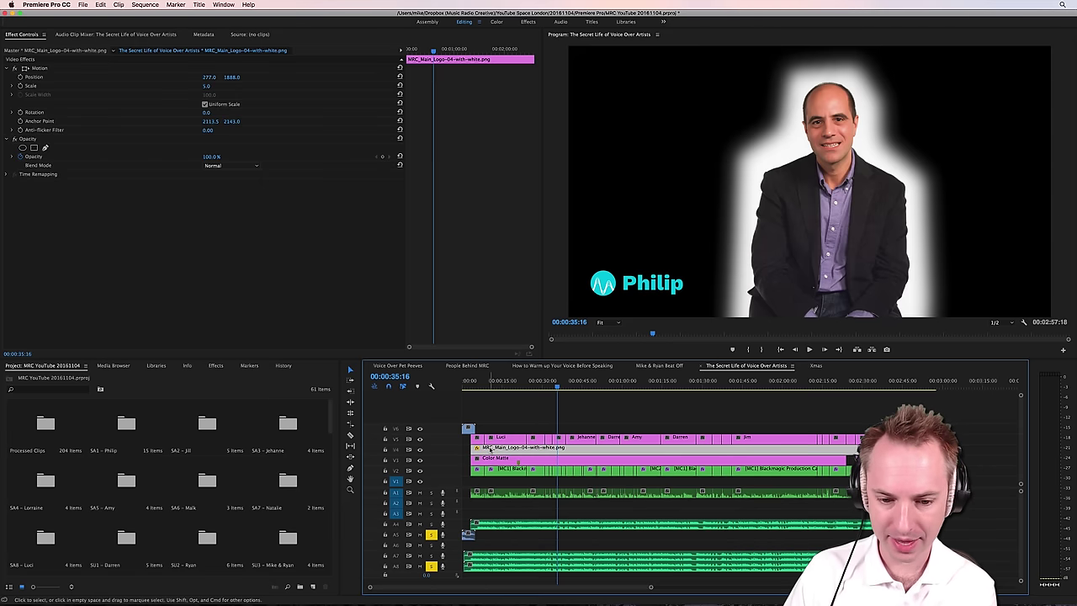
{"action": "left_click", "coordinate": [505, 458]}
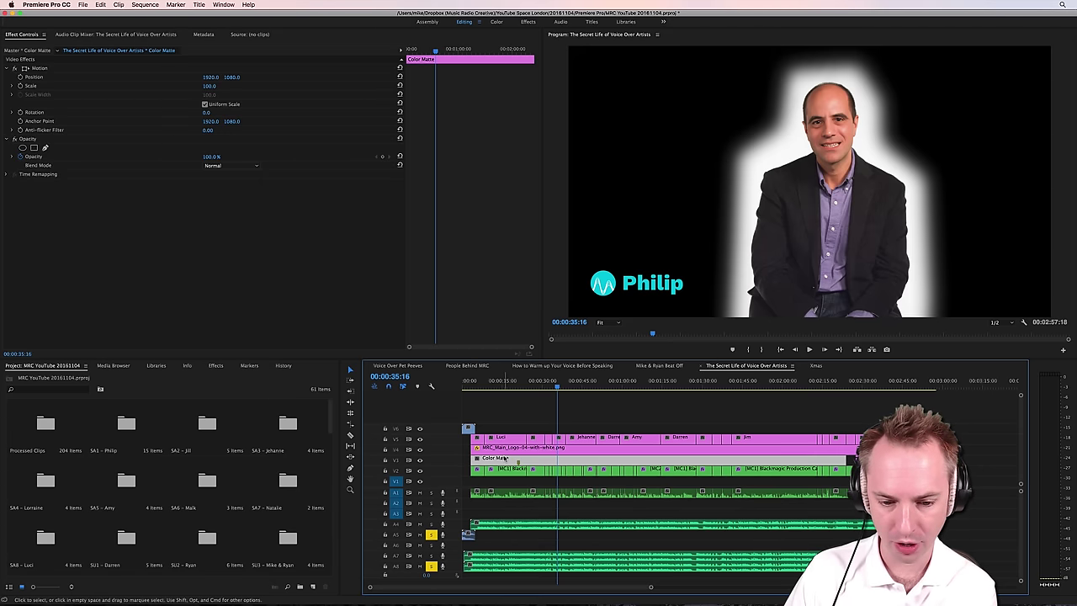
{"action": "key", "text": "Delete"}
Step: Remove the Track Matte Key effect from Philip's interview clip on V2
{"action": "left_click", "coordinate": [552, 472]}
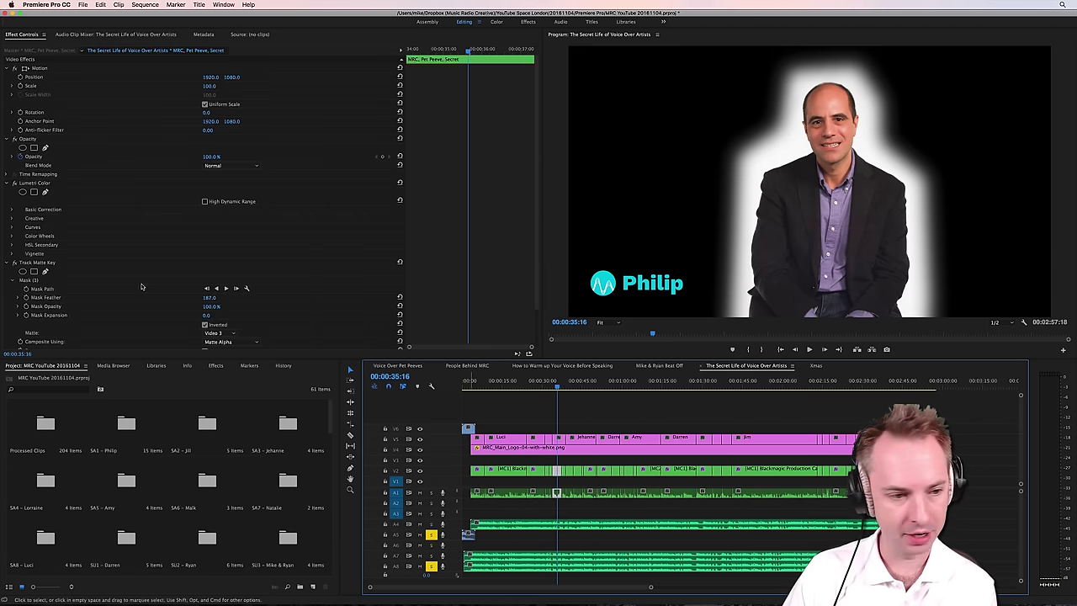
{"action": "left_click", "coordinate": [37, 264]}
{"action": "key", "text": "Delete"}
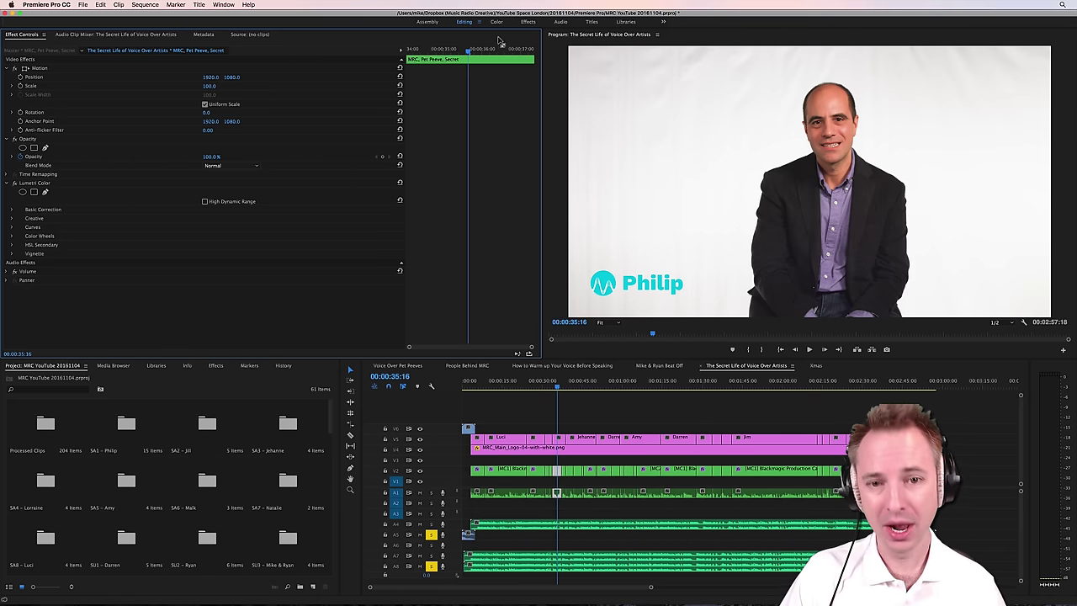
Step: Switch to the Effects workspace and show Lumetri Color Basic Correction for Philip's clip
{"action": "left_click", "coordinate": [529, 23]}
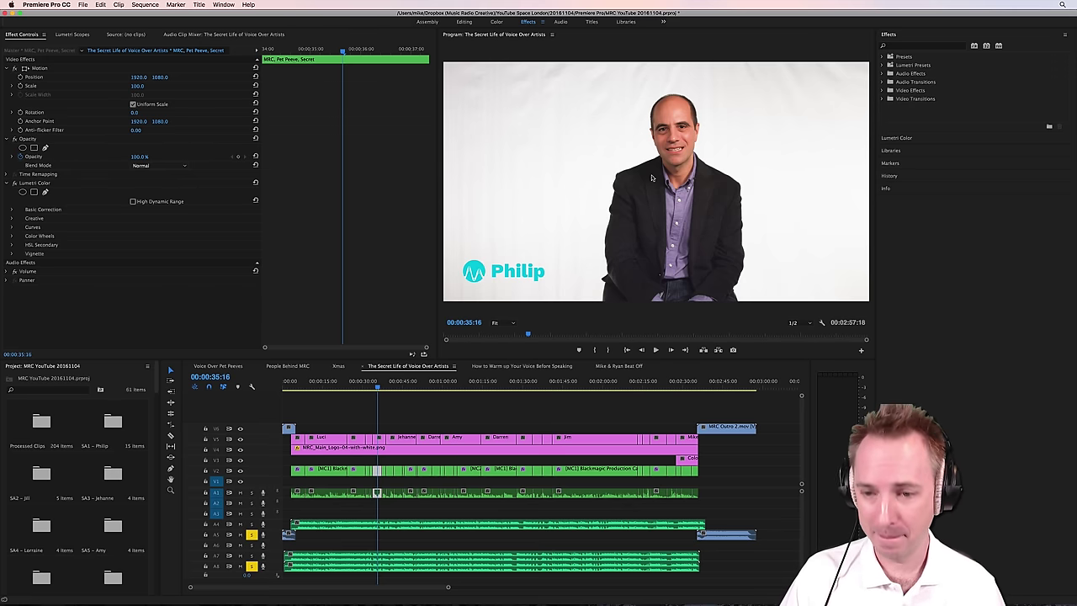
{"action": "left_click", "coordinate": [897, 138]}
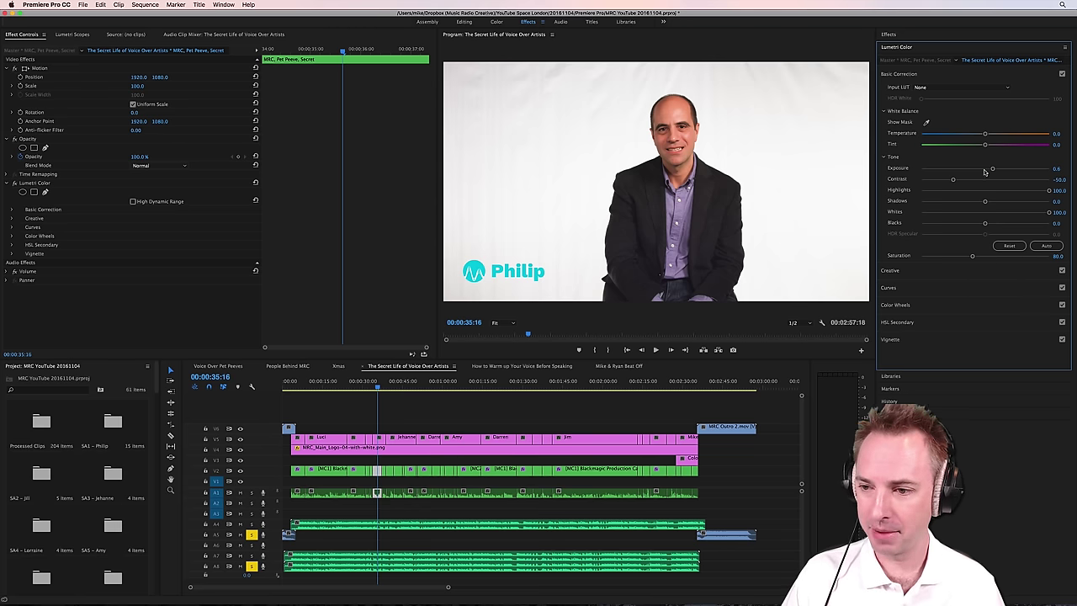
Step: Reset the Lumetri Basic Correction tone values for Philip's clip to zero
{"action": "left_click", "coordinate": [1010, 246]}
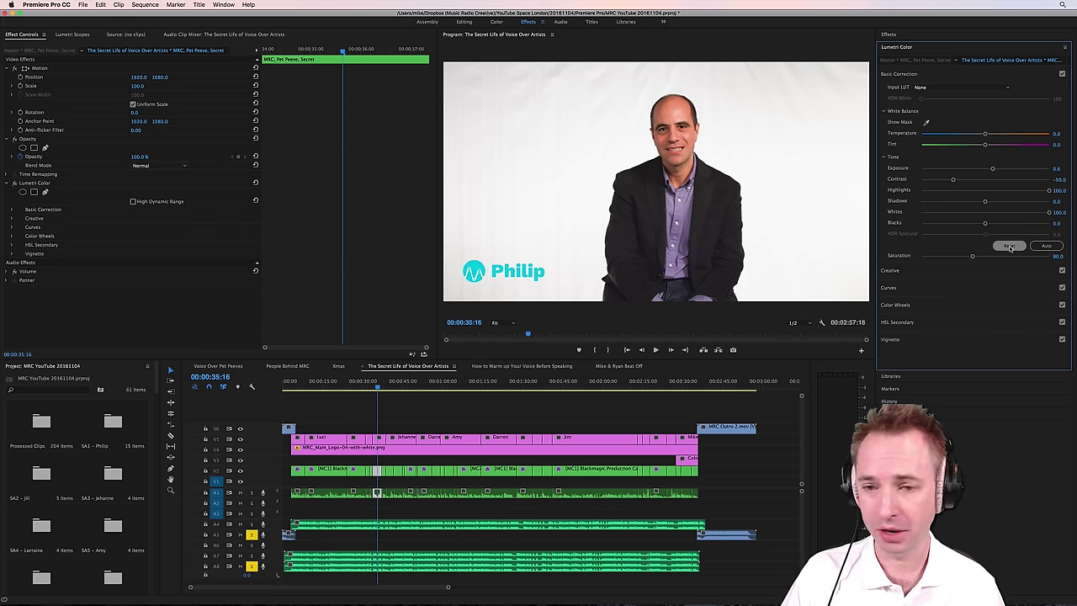
{"action": "left_click", "coordinate": [1011, 247]}
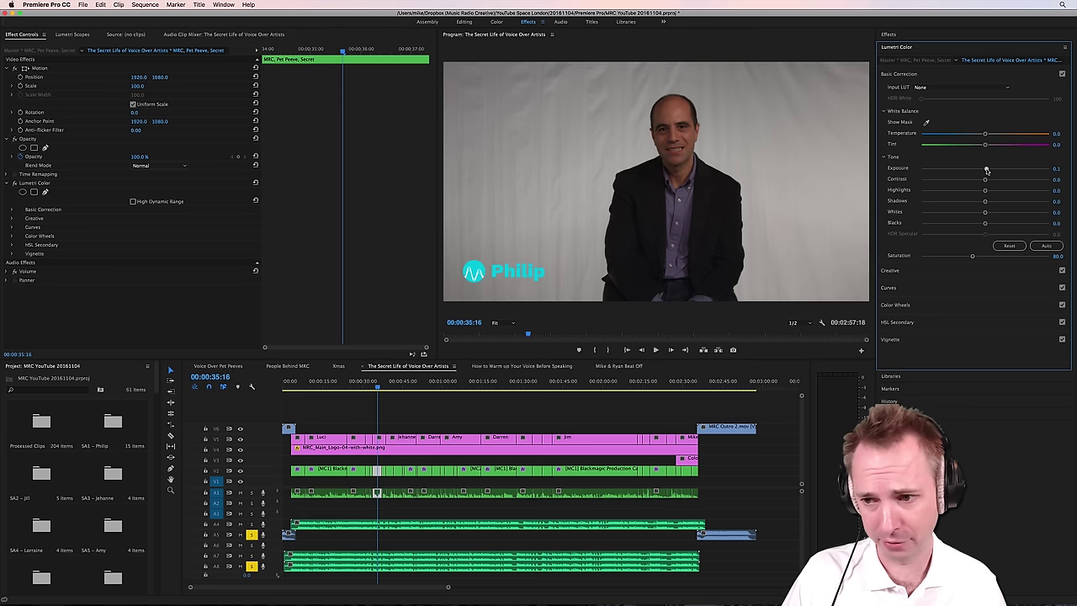
Step: Raise Lumetri Exposure to 0.6 and push Highlights and Whites to 100
{"action": "mouse_move", "coordinate": [986, 169]}
{"action": "left_mouse_down"}
{"action": "mouse_move", "coordinate": [1062, 172]}
{"action": "mouse_move", "coordinate": [854, 170]}
{"action": "mouse_move", "coordinate": [989, 170]}
{"action": "left_mouse_up"}
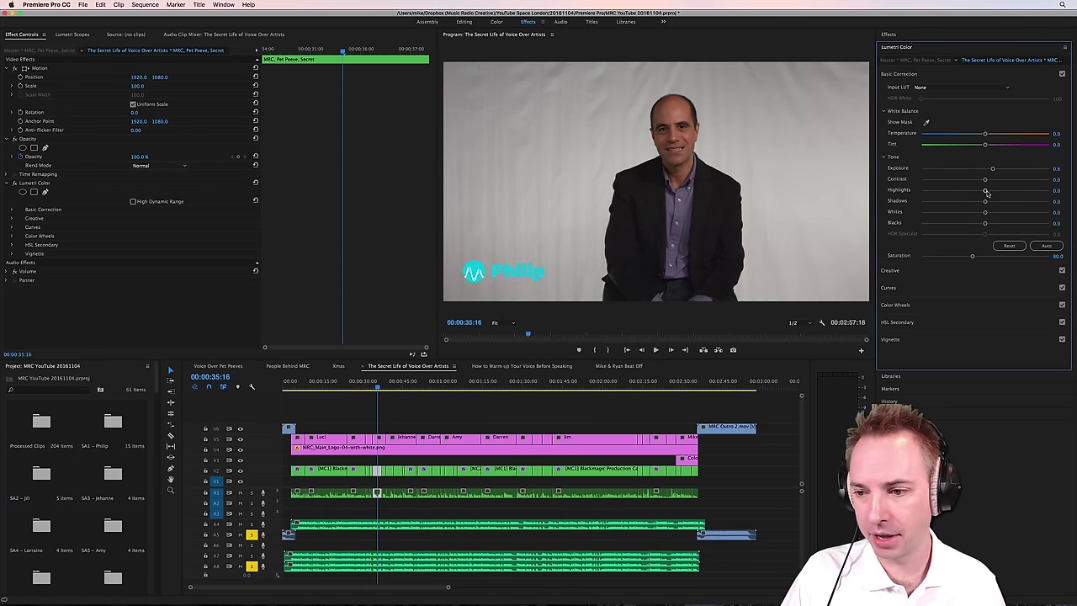
{"action": "left_click_drag", "start_coordinate": [985, 190], "coordinate": [1066, 191]}
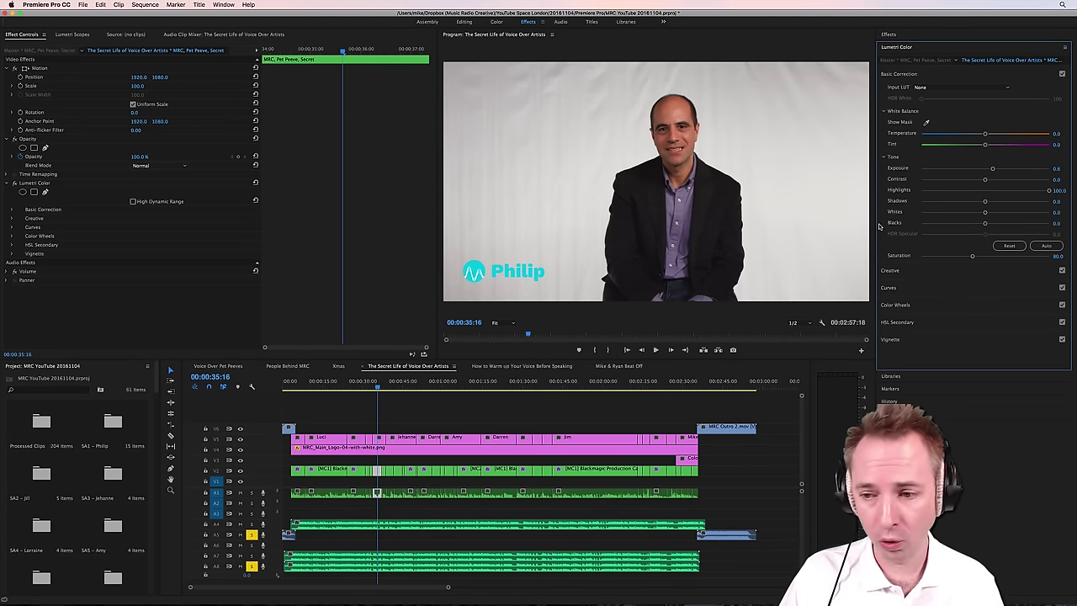
{"action": "left_click_drag", "start_coordinate": [985, 214], "coordinate": [1051, 213]}
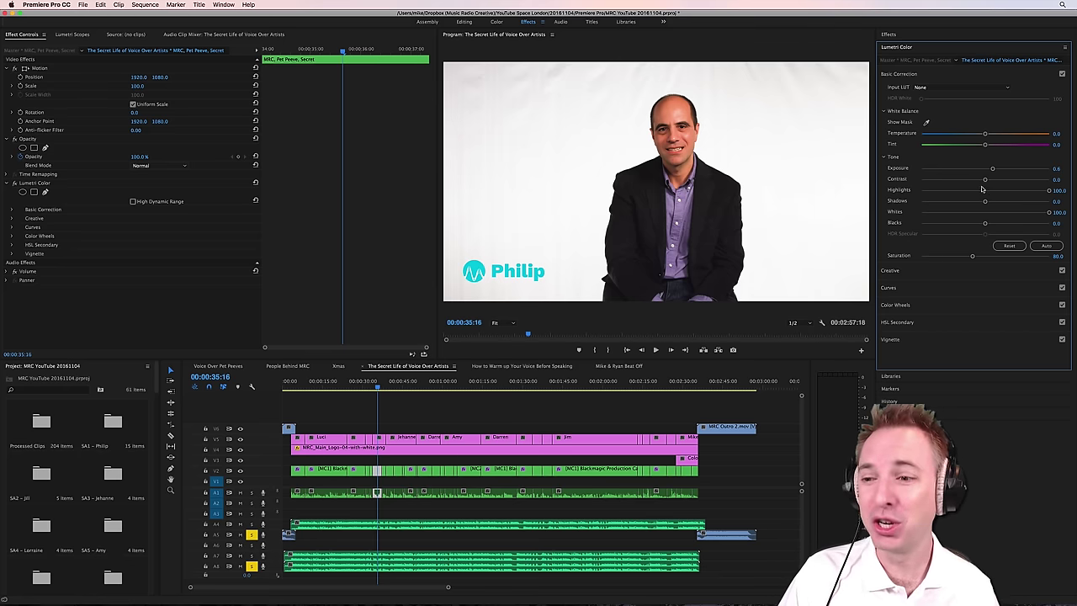
Step: Set Lumetri Contrast to -41.4, Blacks to -4.6 and Shadows to 5.3
{"action": "left_click_drag", "start_coordinate": [986, 180], "coordinate": [959, 181]}
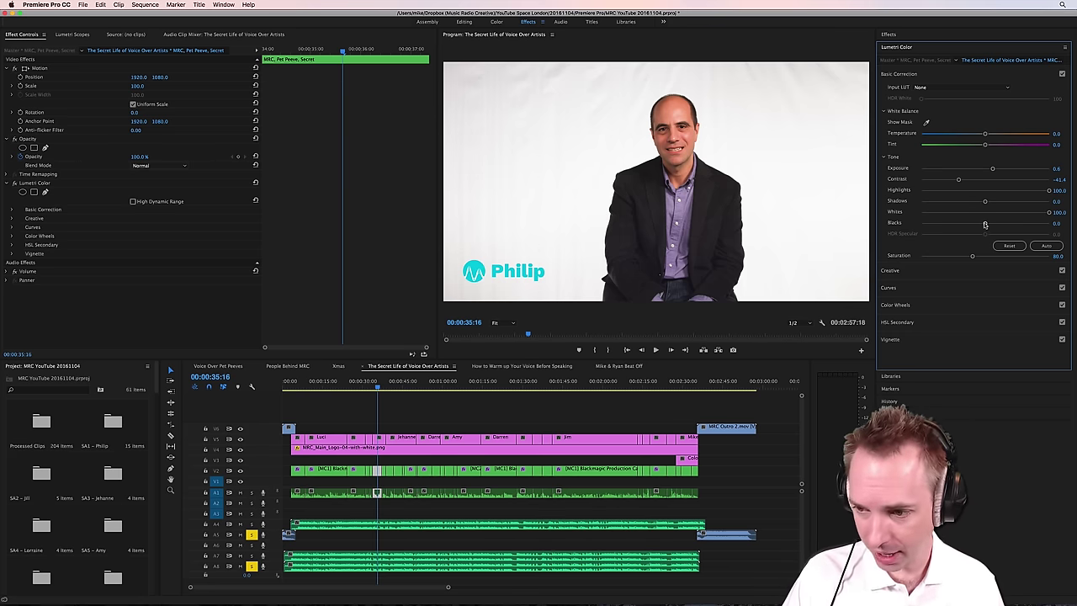
{"action": "mouse_move", "coordinate": [986, 224]}
{"action": "left_mouse_down"}
{"action": "mouse_move", "coordinate": [995, 225]}
{"action": "mouse_move", "coordinate": [943, 225]}
{"action": "mouse_move", "coordinate": [971, 224]}
{"action": "left_mouse_up"}
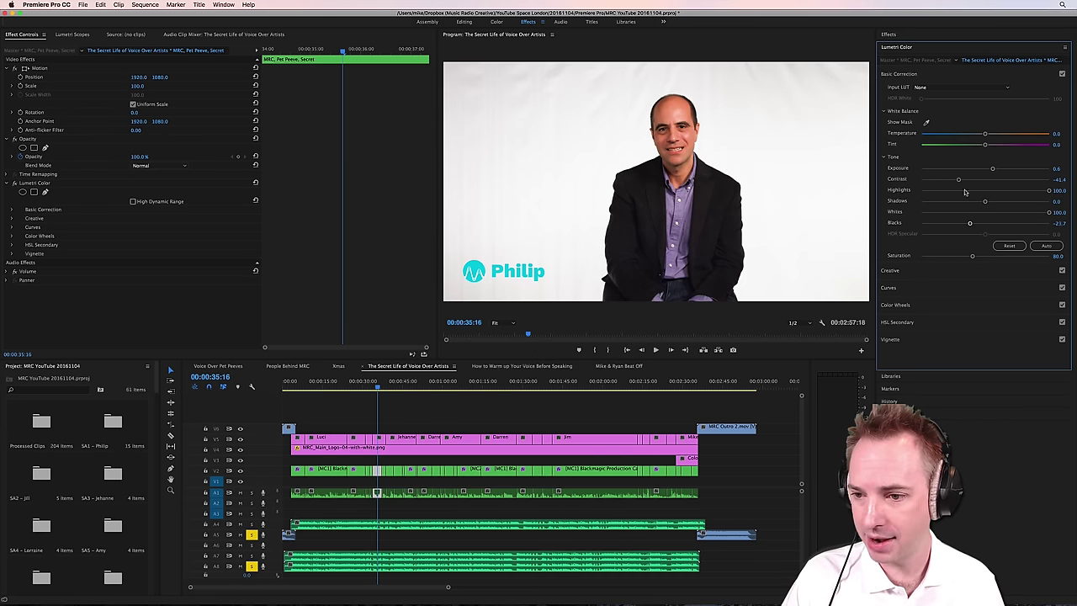
{"action": "left_click_drag", "start_coordinate": [985, 202], "coordinate": [982, 223]}
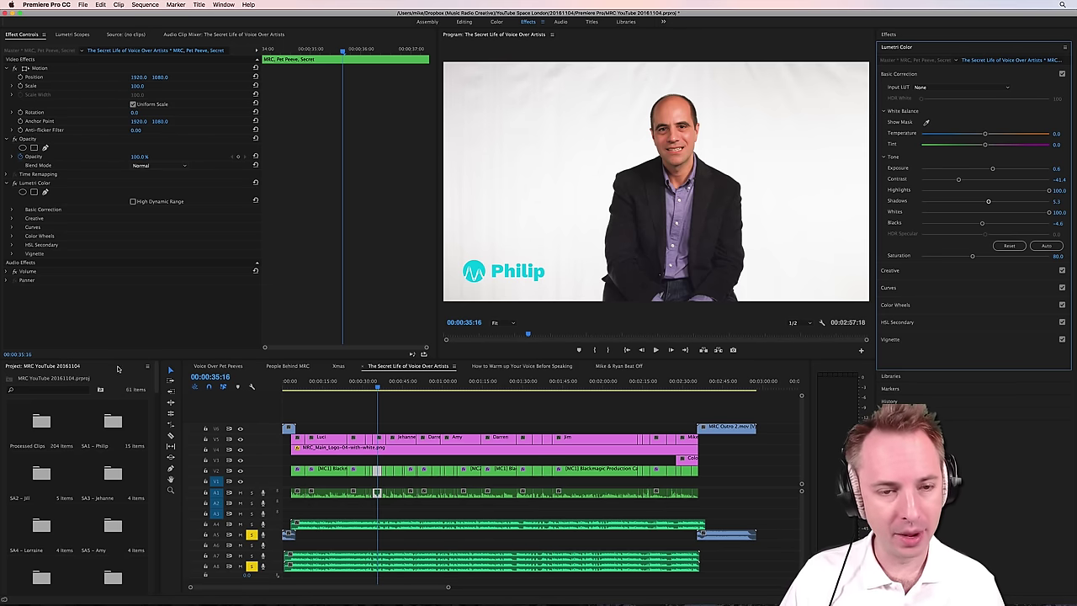
Step: Return to the Editing layout, add a new bin, and start a 3840×2160, 25 fps color matte
{"action": "left_click", "coordinate": [461, 23]}
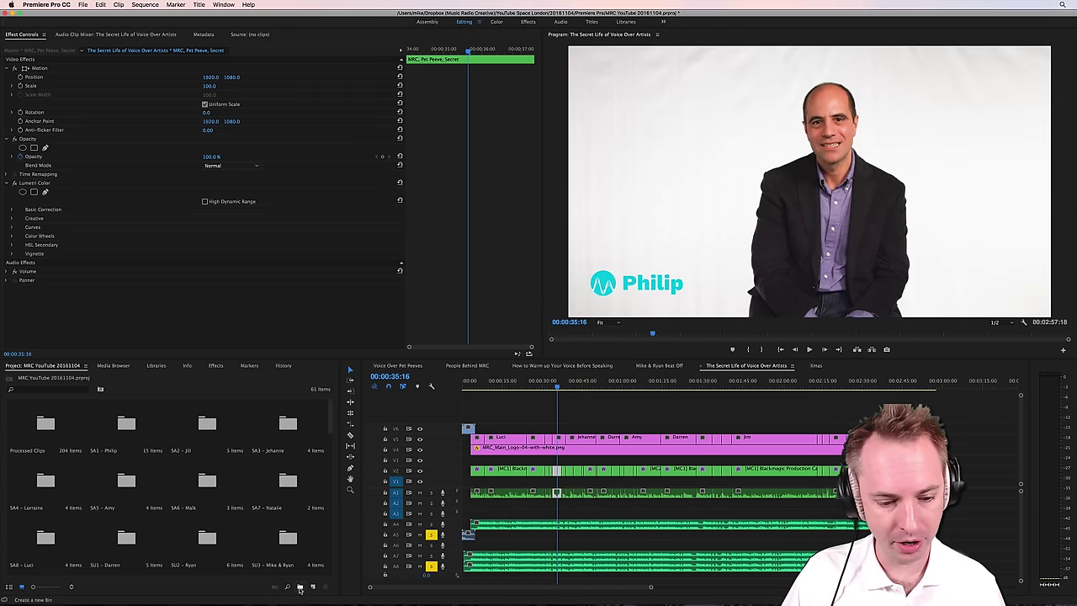
{"action": "left_click", "coordinate": [300, 587]}
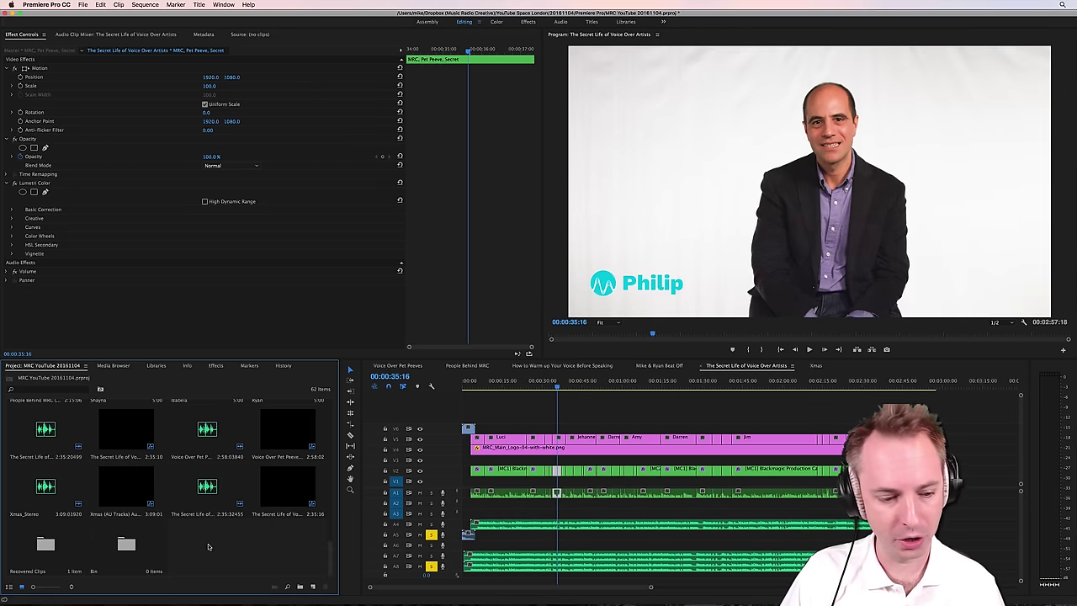
{"action": "left_click", "coordinate": [313, 587]}
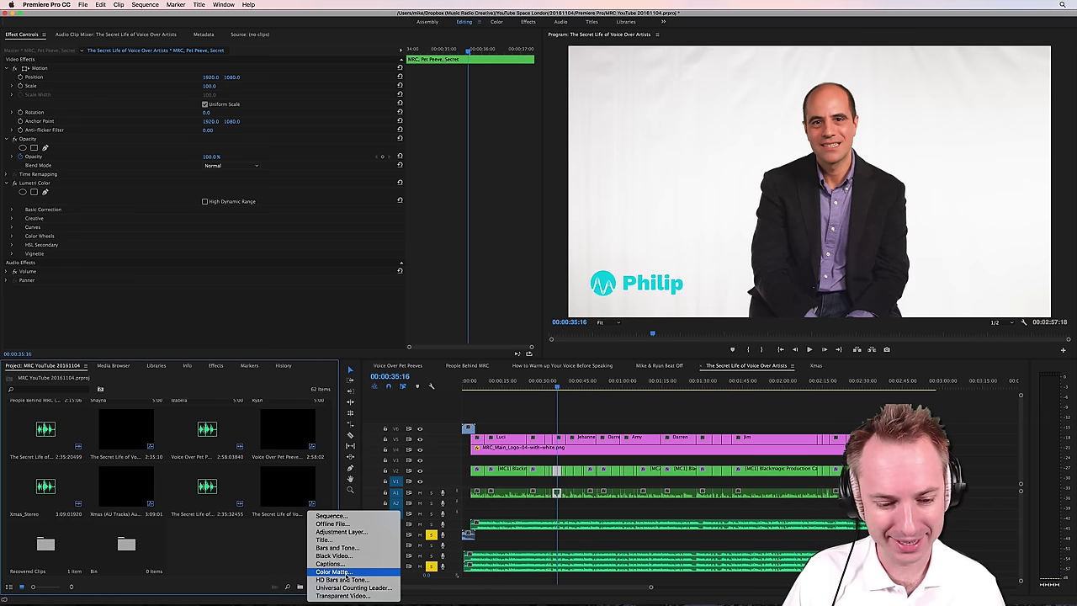
{"action": "left_click", "coordinate": [336, 572]}
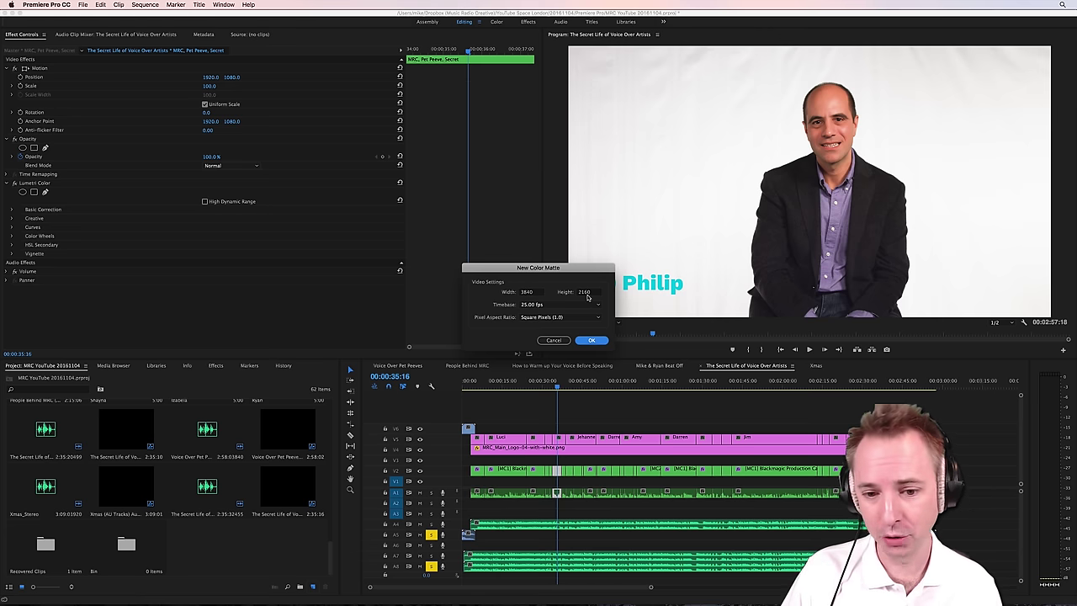
Step: Make the color matte pure white (FFFFFF) and name it 'White Matte'
{"action": "left_click", "coordinate": [592, 341]}
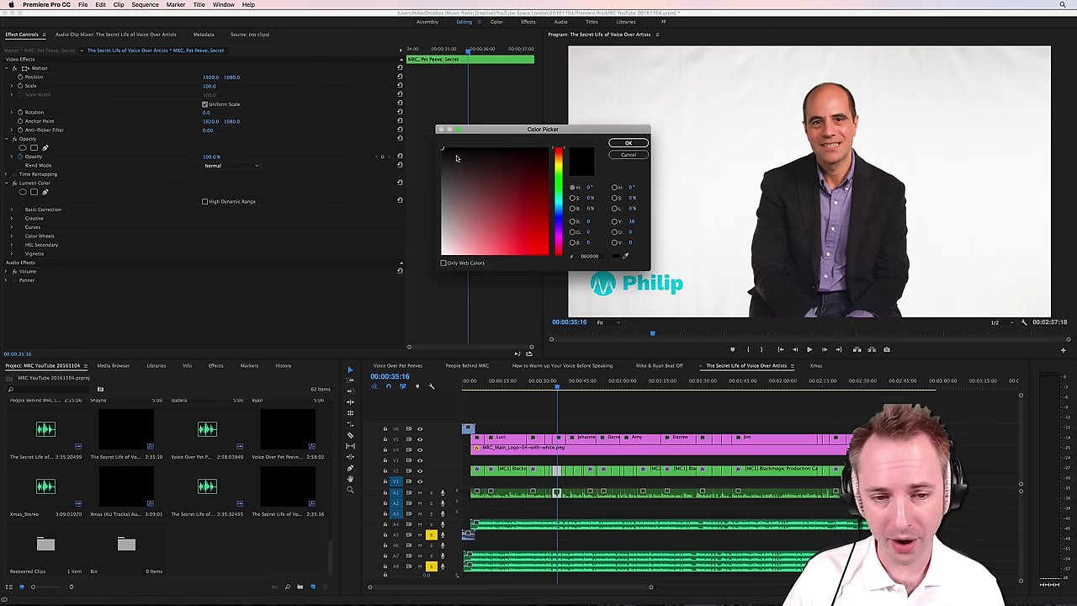
{"action": "mouse_move", "coordinate": [444, 151]}
{"action": "left_mouse_down"}
{"action": "mouse_move", "coordinate": [499, 154]}
{"action": "mouse_move", "coordinate": [500, 169]}
{"action": "mouse_move", "coordinate": [566, 234]}
{"action": "left_mouse_up"}
{"action": "left_click", "coordinate": [557, 182]}
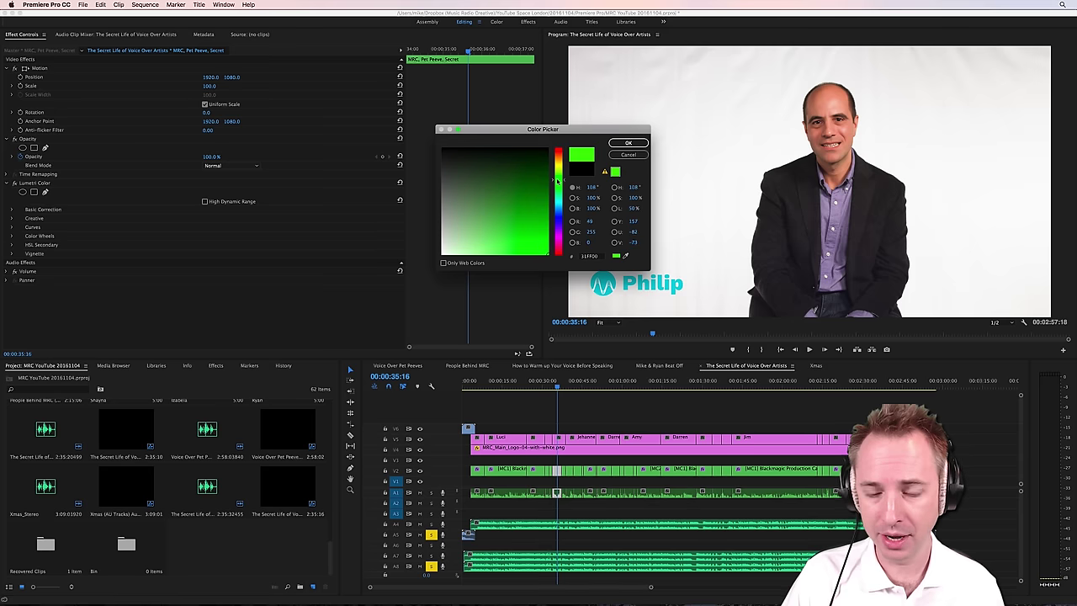
{"action": "left_click_drag", "start_coordinate": [500, 228], "coordinate": [442, 149]}
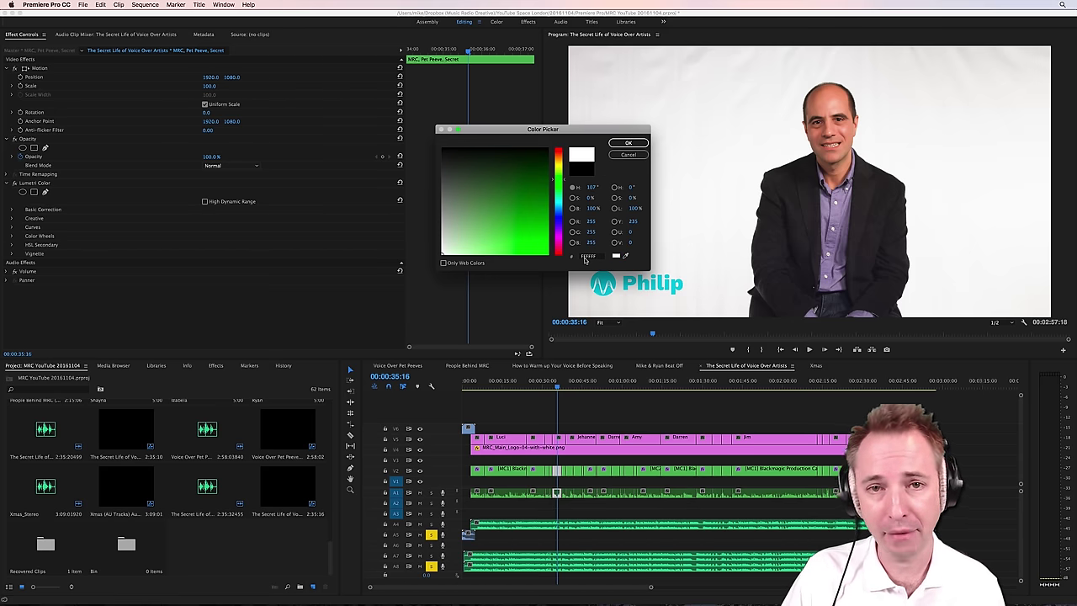
{"action": "left_click", "coordinate": [629, 143]}
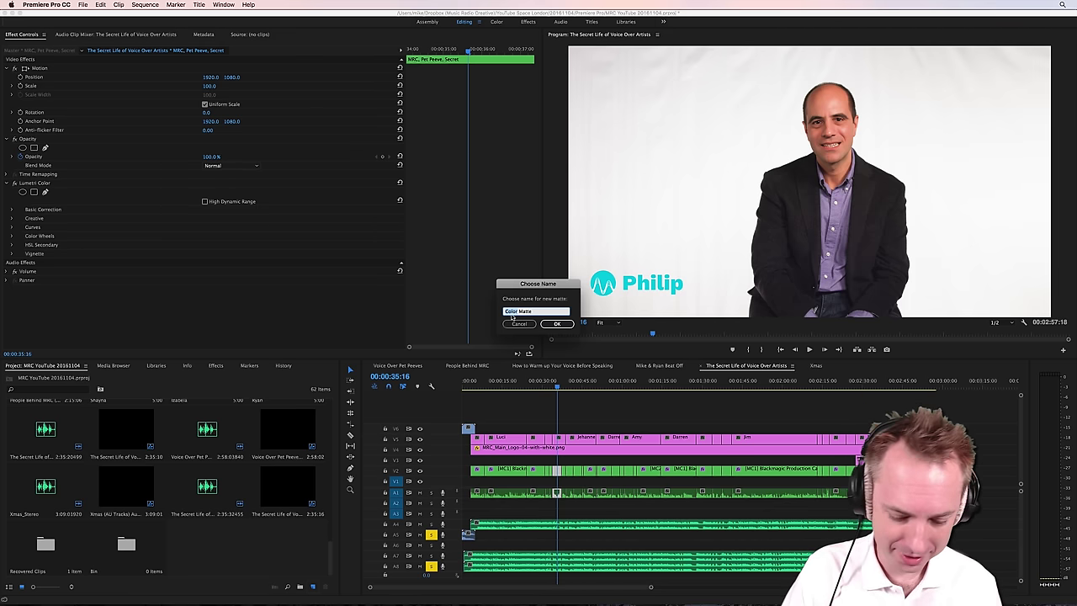
{"action": "type", "text": "White Matte"}
{"action": "left_click", "coordinate": [556, 324]}
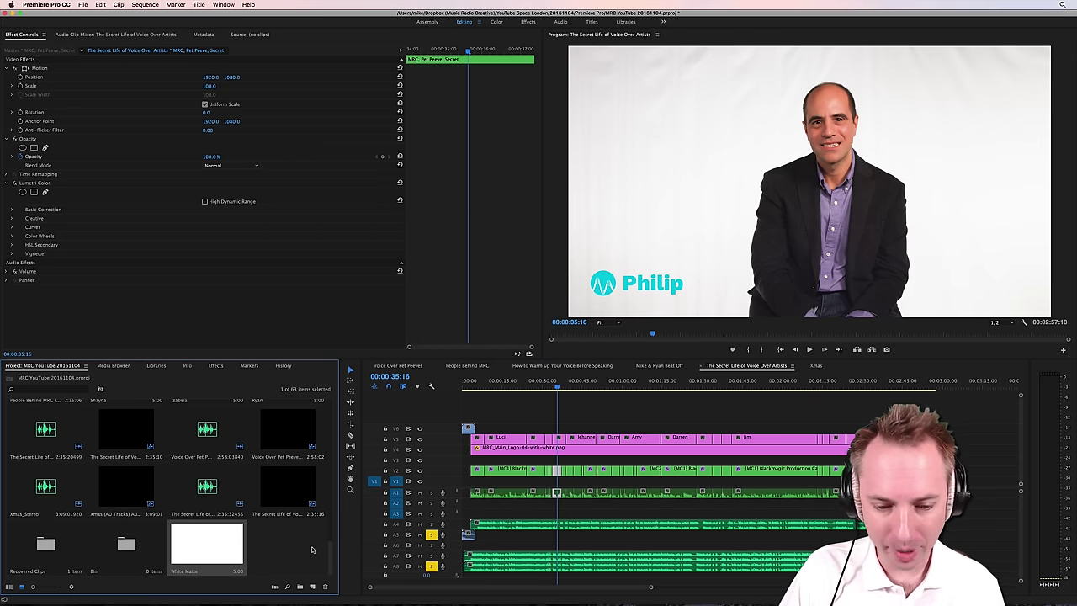
Step: Place White Matte clips on V1 and V3 at the playhead and hide track V3's output
{"action": "left_click", "coordinate": [311, 550]}
{"action": "left_click", "coordinate": [210, 543]}
{"action": "left_click_drag", "start_coordinate": [201, 546], "coordinate": [552, 481]}
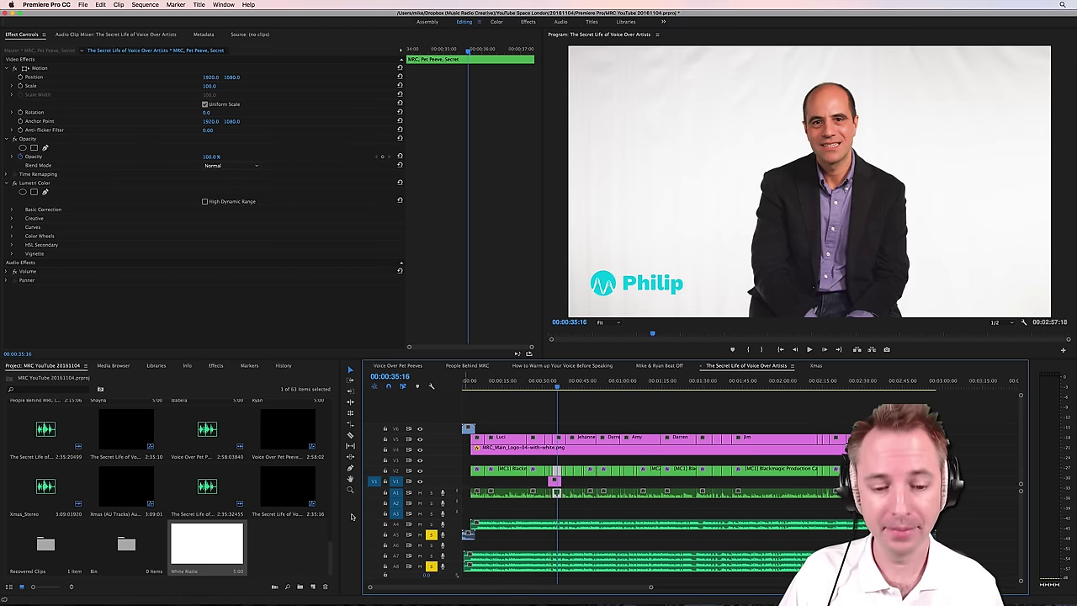
{"action": "left_click_drag", "start_coordinate": [222, 545], "coordinate": [556, 460]}
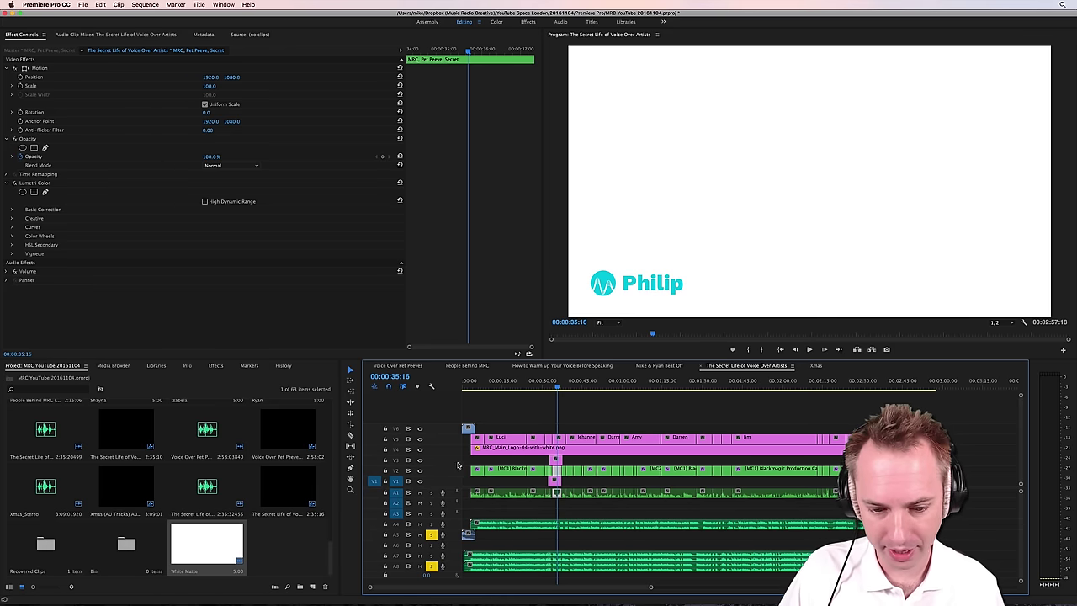
{"action": "left_click", "coordinate": [420, 461]}
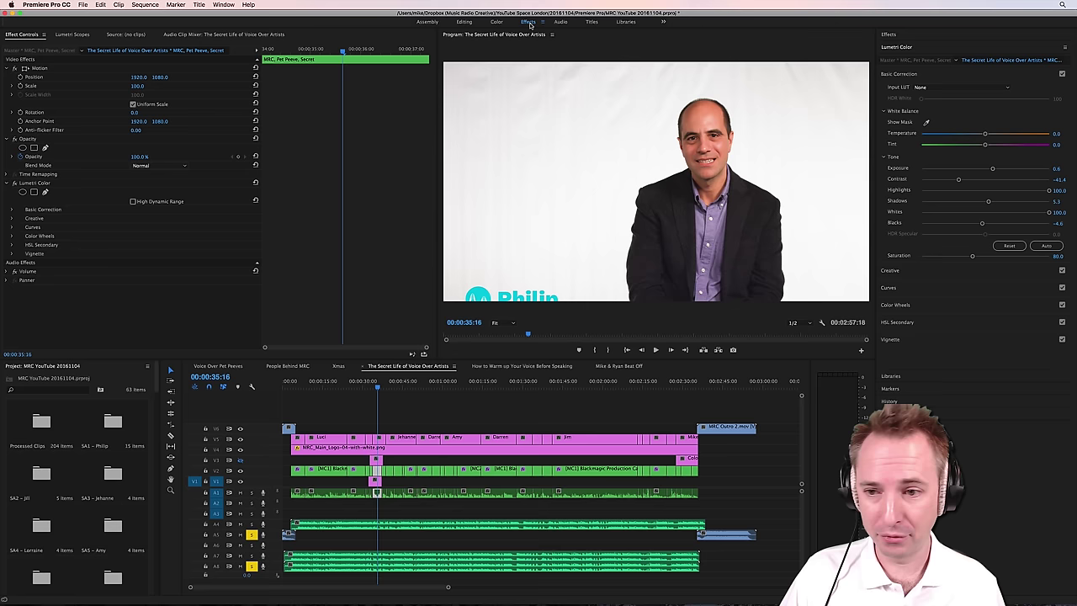
Step: Apply Track Matte Key, found by searching 'track', to Philip's interview clip
{"action": "left_click", "coordinate": [527, 22]}
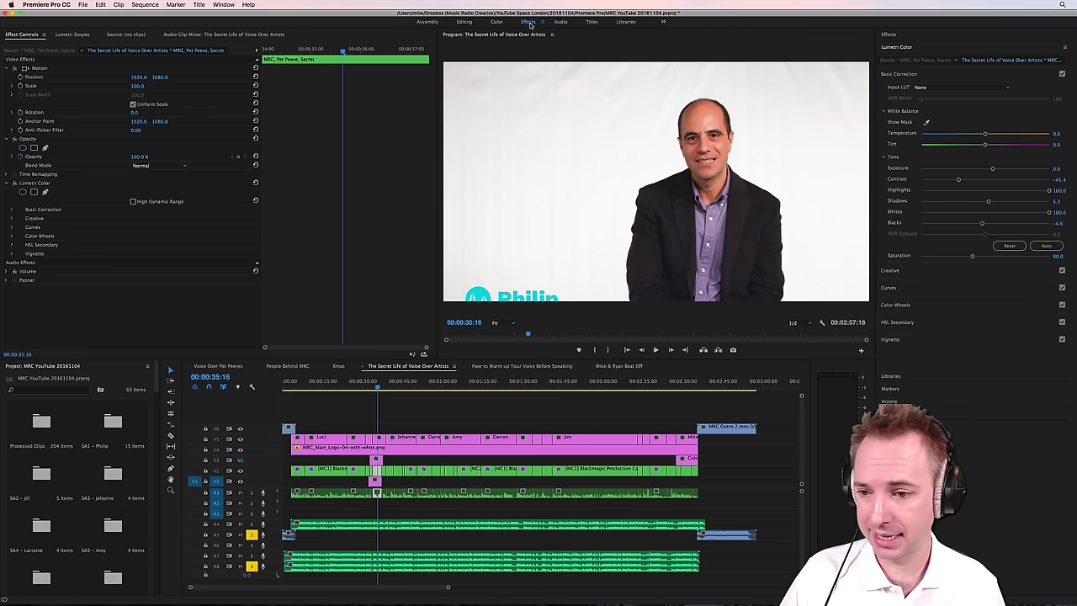
{"action": "left_click", "coordinate": [901, 34]}
{"action": "left_click", "coordinate": [902, 46]}
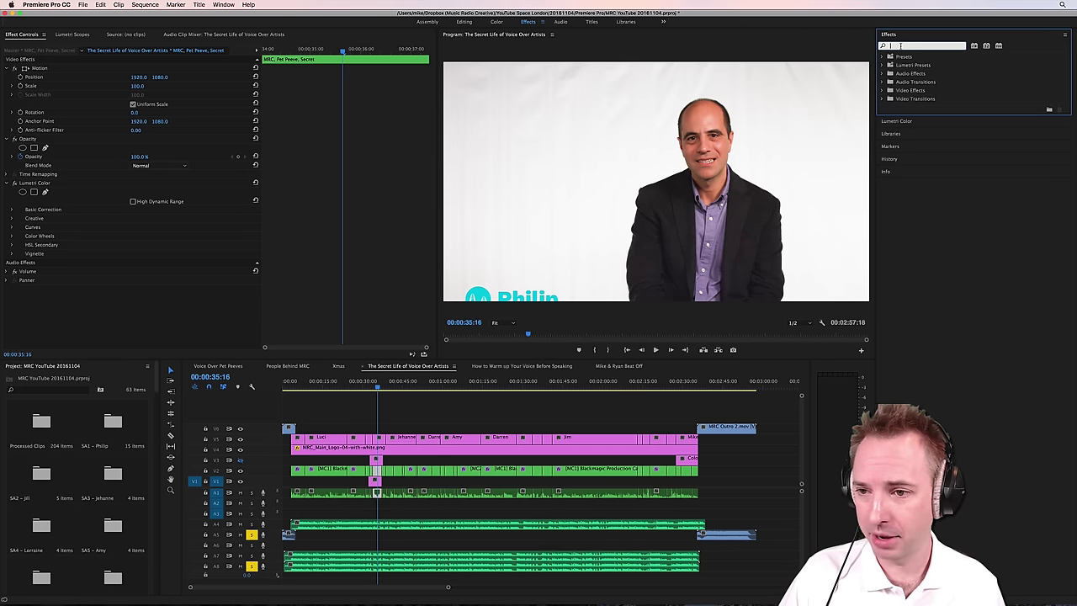
{"action": "type", "text": "track"}
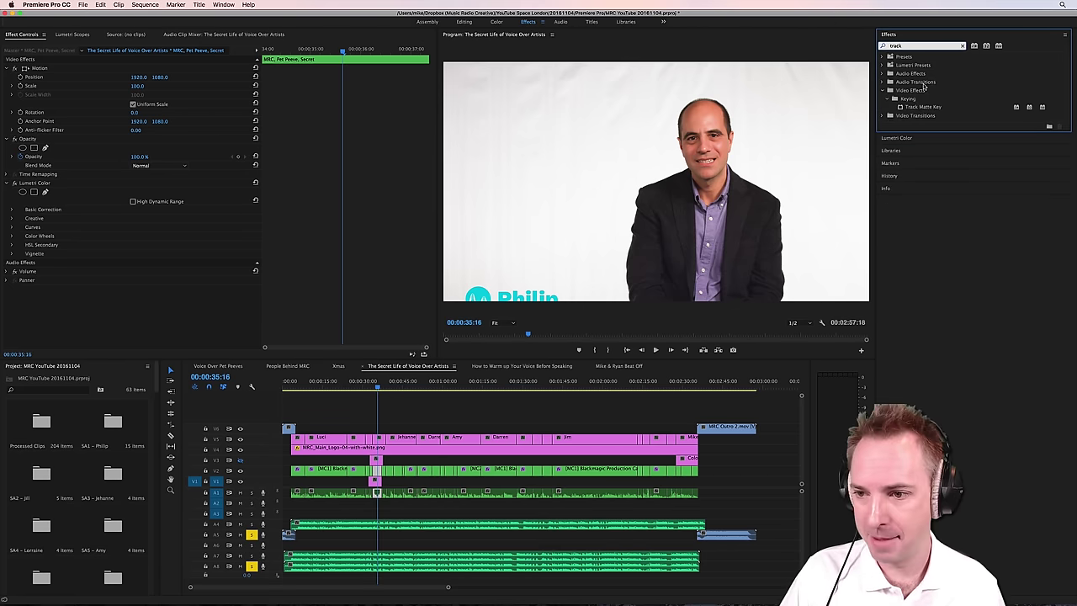
{"action": "left_click", "coordinate": [925, 107]}
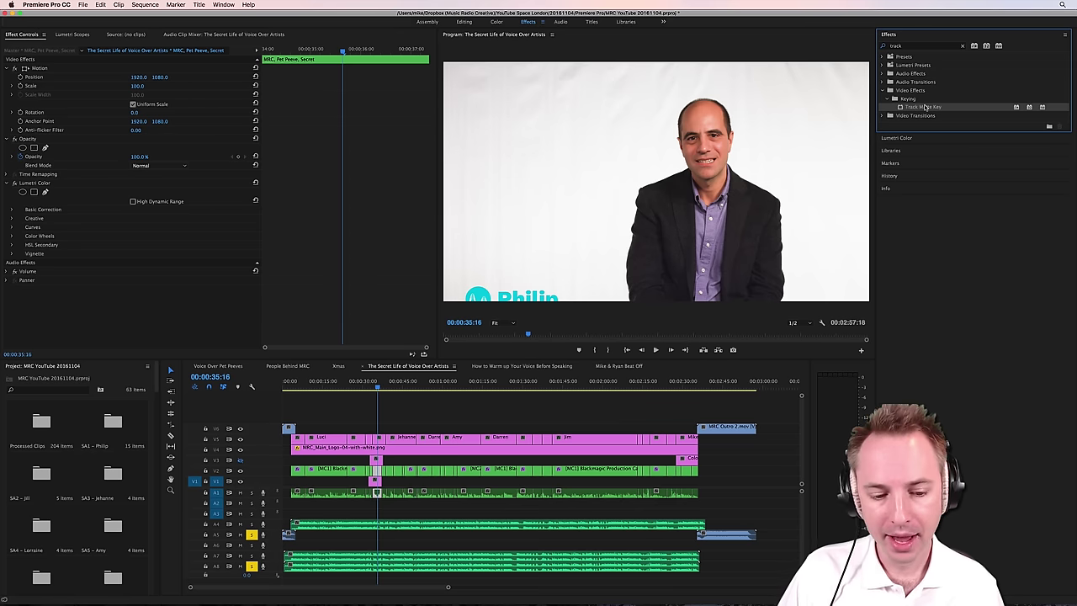
{"action": "left_click_drag", "start_coordinate": [925, 107], "coordinate": [378, 471]}
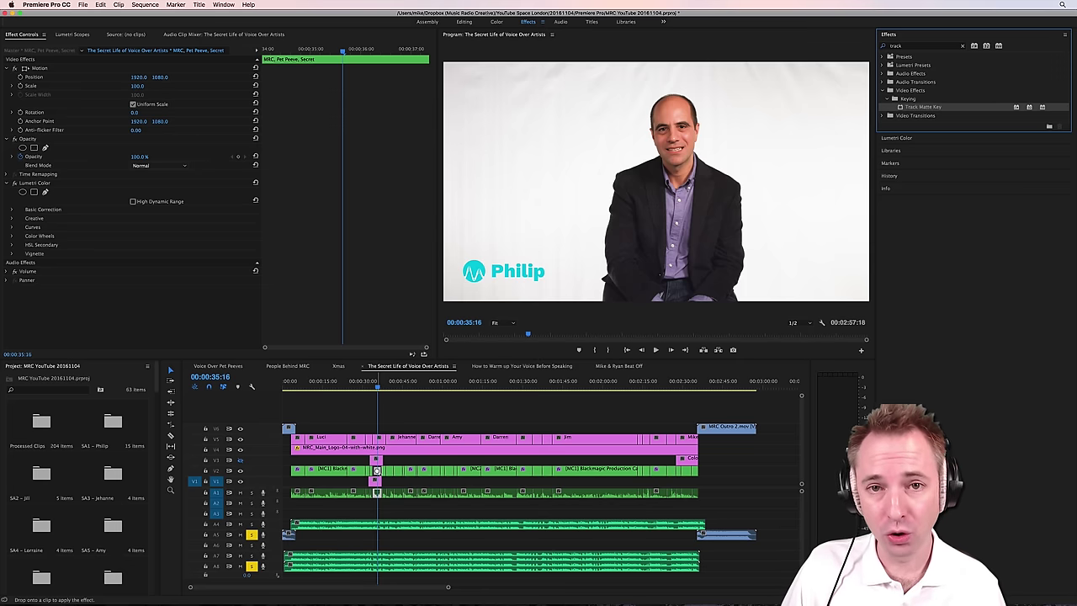
{"action": "left_click_drag", "start_coordinate": [377, 471], "coordinate": [377, 471]}
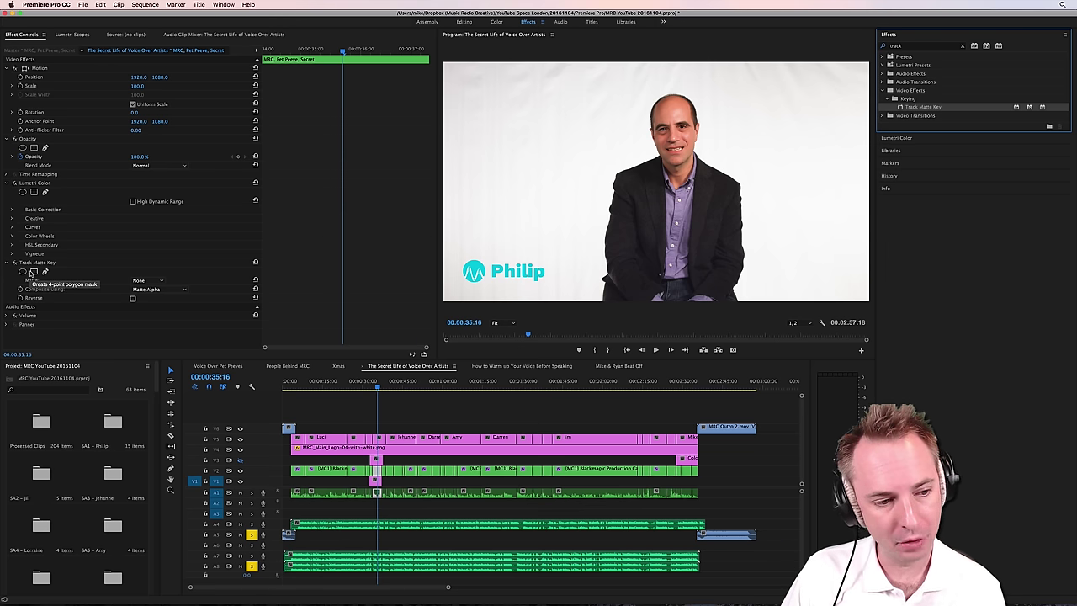
Step: Add Mask (1) to the Track Matte Key on Philip's clip, with feather 10.0
{"action": "left_click", "coordinate": [34, 272]}
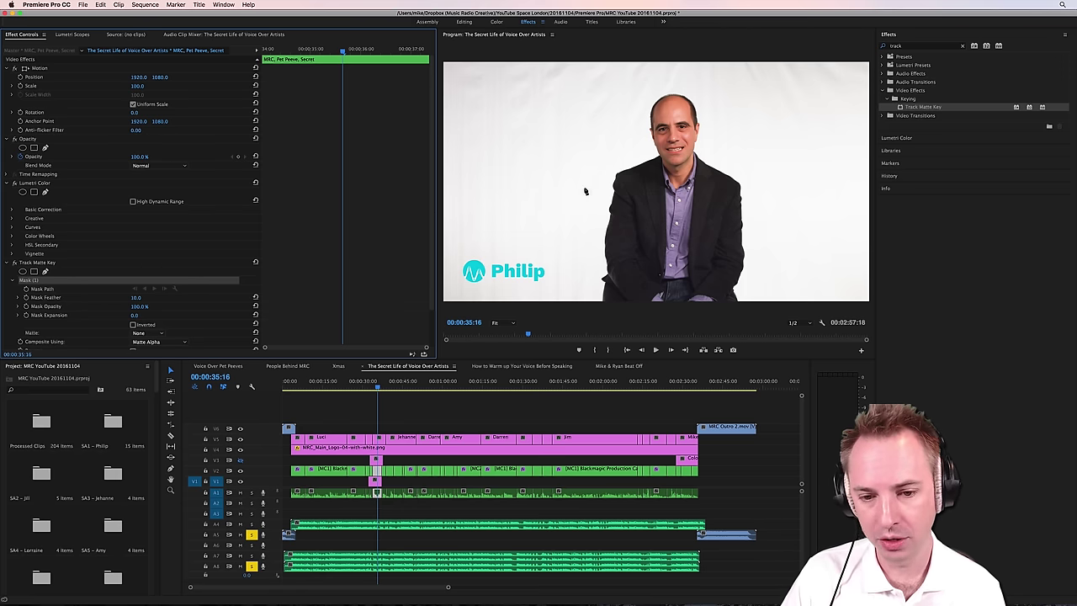
Step: Start the mask path at Philip's lower left and trace it up and over his head
{"action": "left_click", "coordinate": [578, 304]}
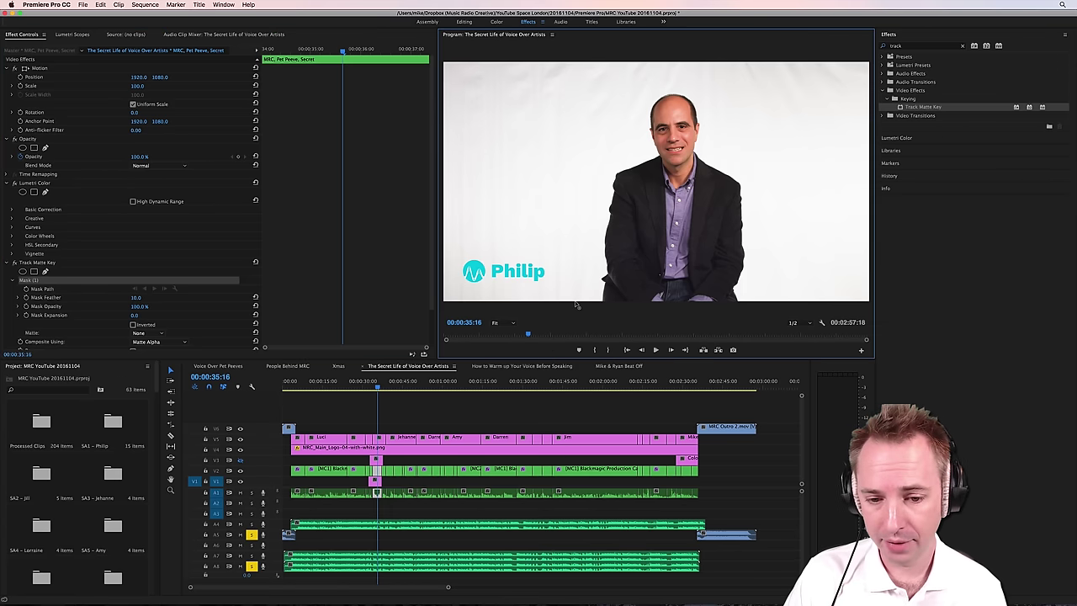
{"action": "left_click", "coordinate": [577, 241]}
{"action": "left_click", "coordinate": [581, 182]}
{"action": "left_click", "coordinate": [595, 147]}
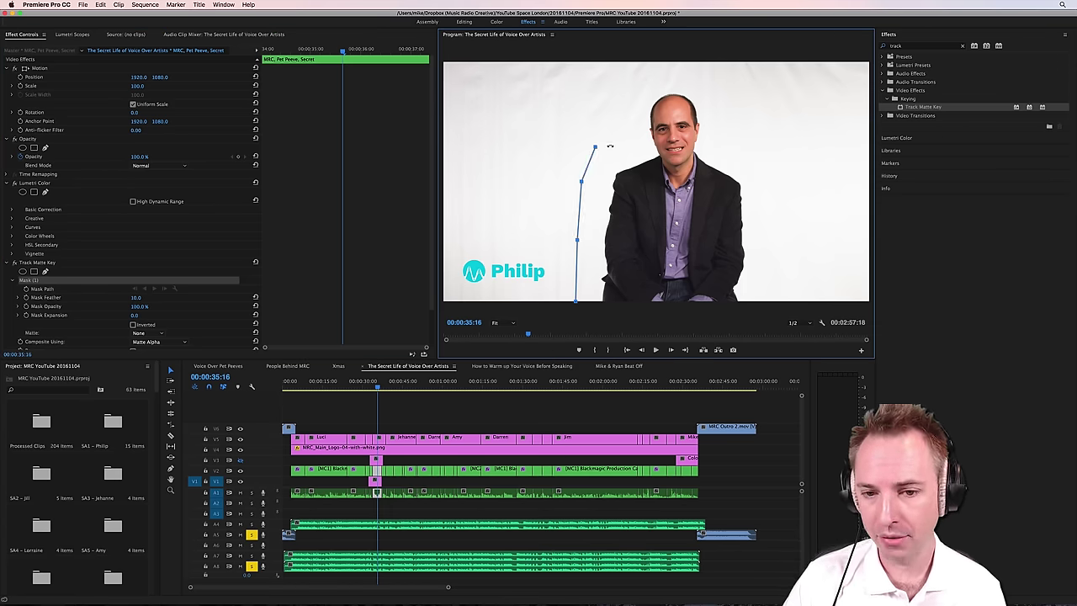
{"action": "left_click", "coordinate": [624, 141]}
{"action": "left_click", "coordinate": [632, 110]}
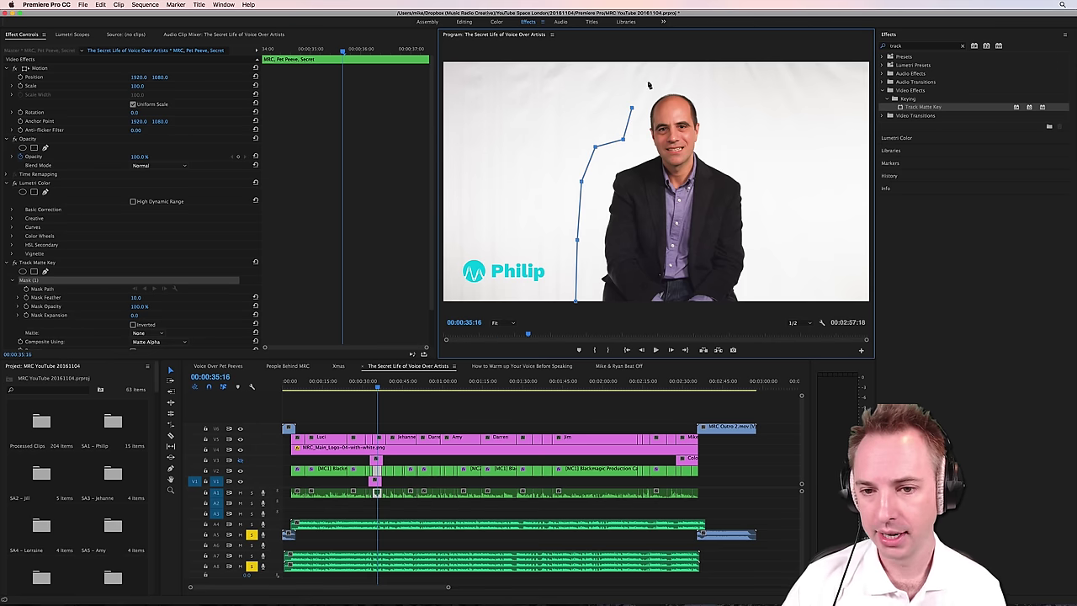
{"action": "left_click", "coordinate": [645, 79]}
{"action": "left_click", "coordinate": [670, 78]}
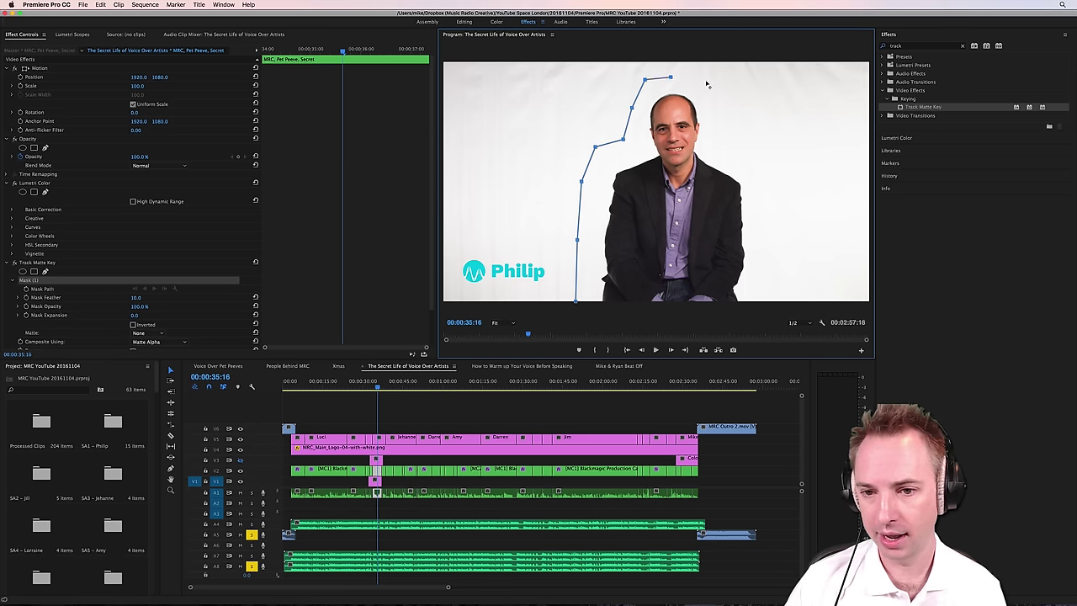
{"action": "left_click", "coordinate": [696, 77]}
Step: Trace the mask down his right shoulder and side, then close the path
{"action": "left_click", "coordinate": [712, 95]}
{"action": "left_click", "coordinate": [719, 137]}
{"action": "left_click", "coordinate": [731, 154]}
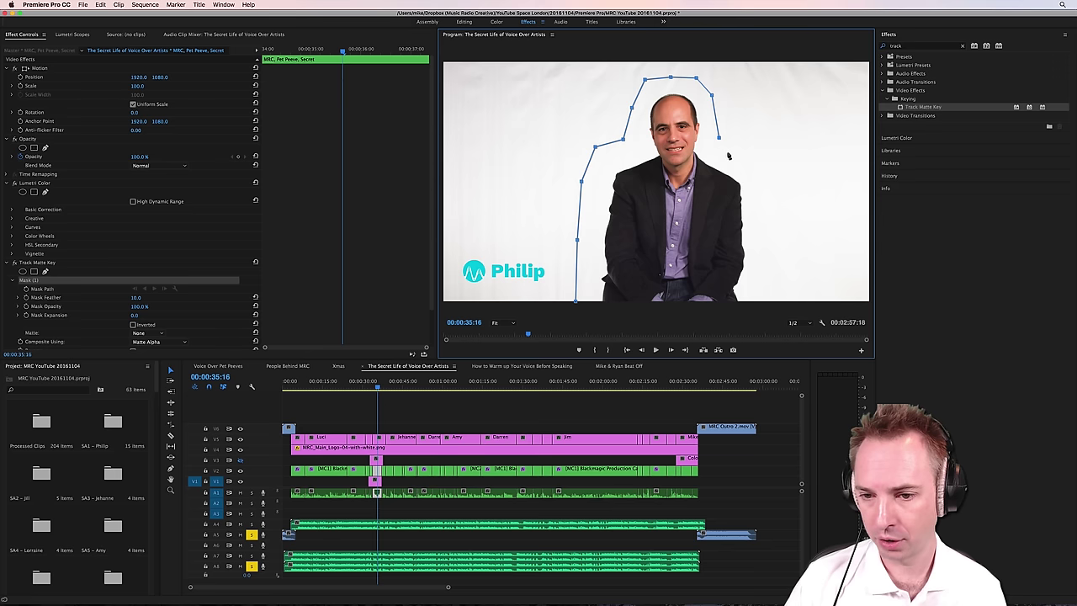
{"action": "left_click", "coordinate": [761, 181]}
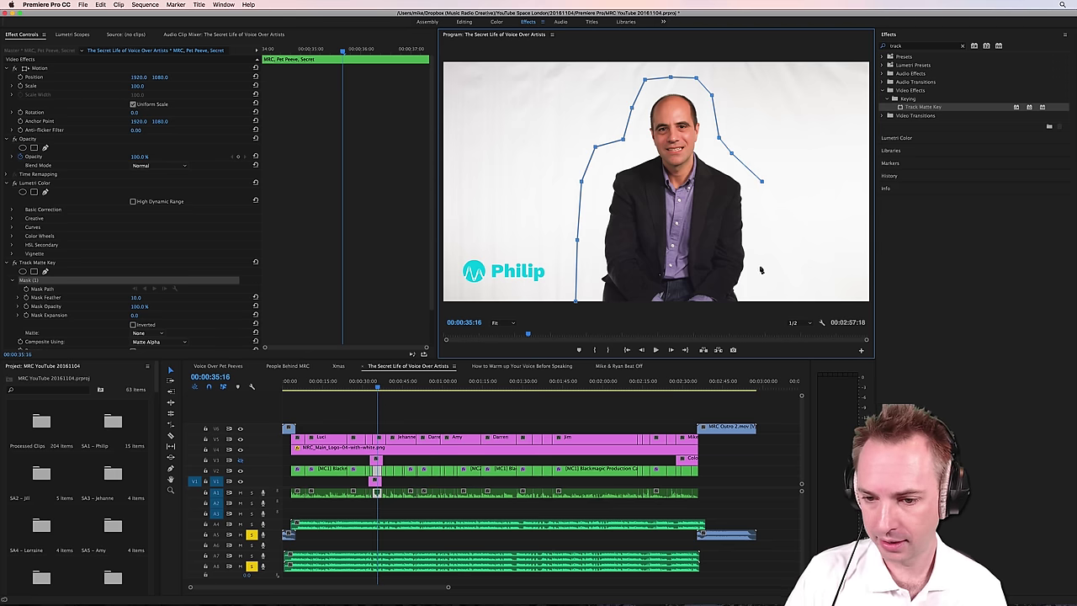
{"action": "left_click", "coordinate": [761, 267]}
{"action": "left_click", "coordinate": [757, 303]}
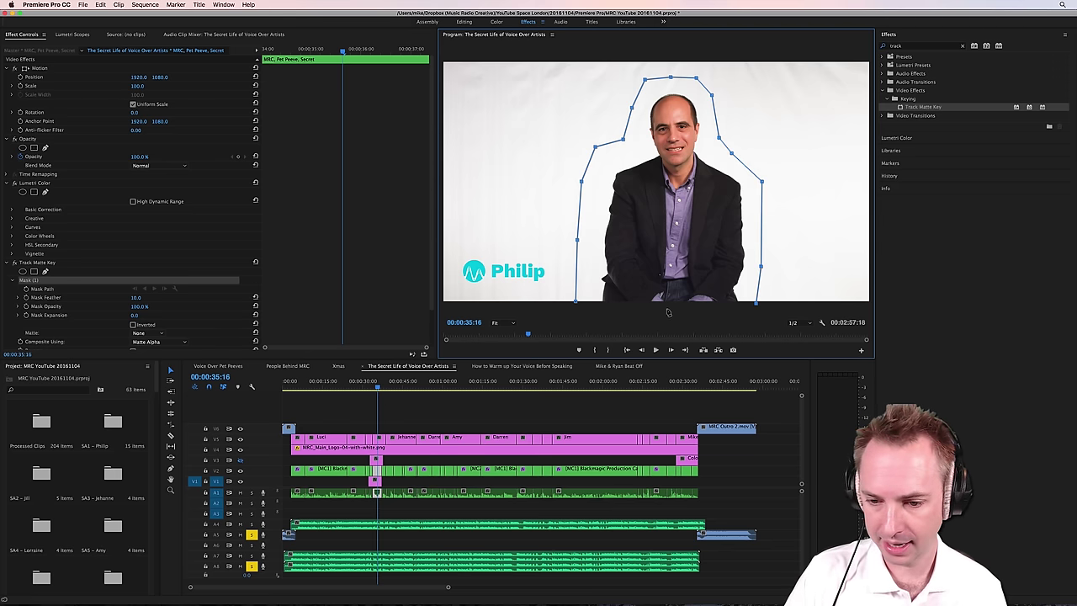
{"action": "left_click", "coordinate": [576, 303]}
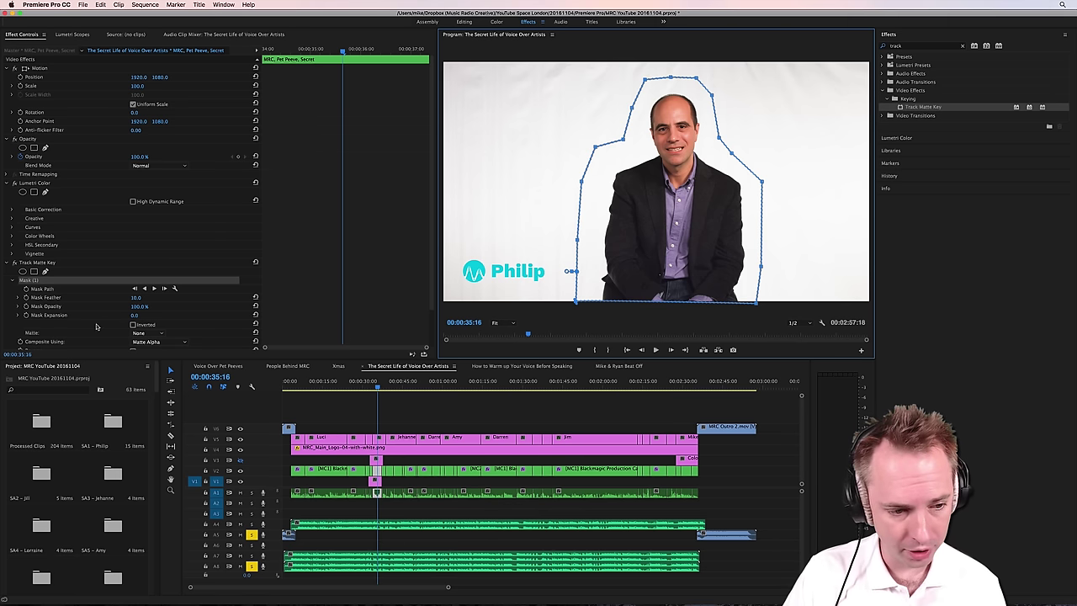
Step: Invert the Track Matte Key and set its Matte to Video 3
{"action": "scroll", "coordinate": [96, 326], "scroll_direction": "down", "scroll_amount": 3}
{"action": "left_click", "coordinate": [132, 283]}
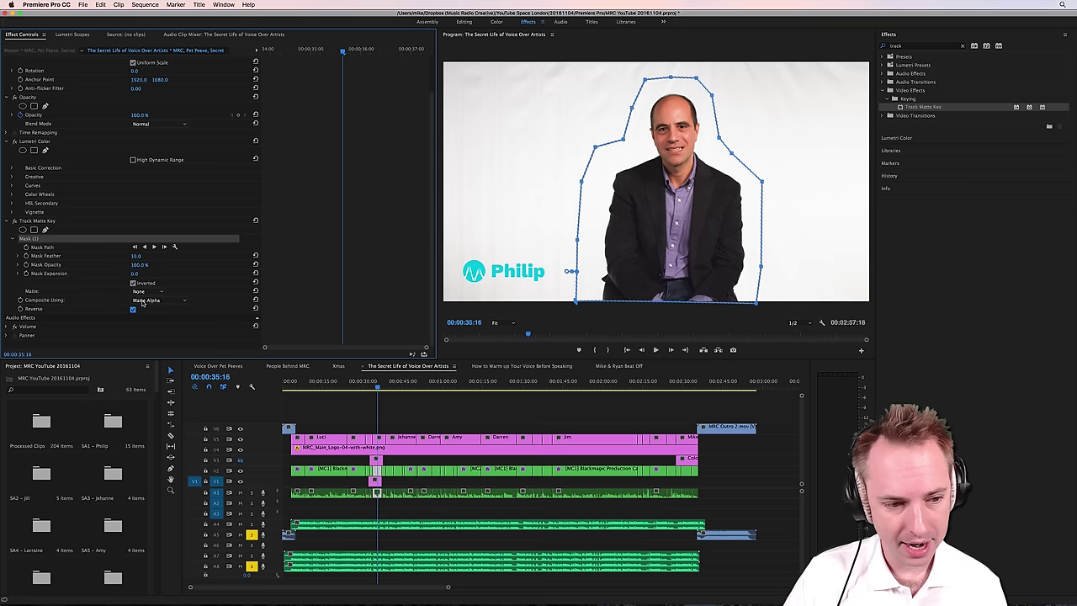
{"action": "left_click", "coordinate": [144, 292]}
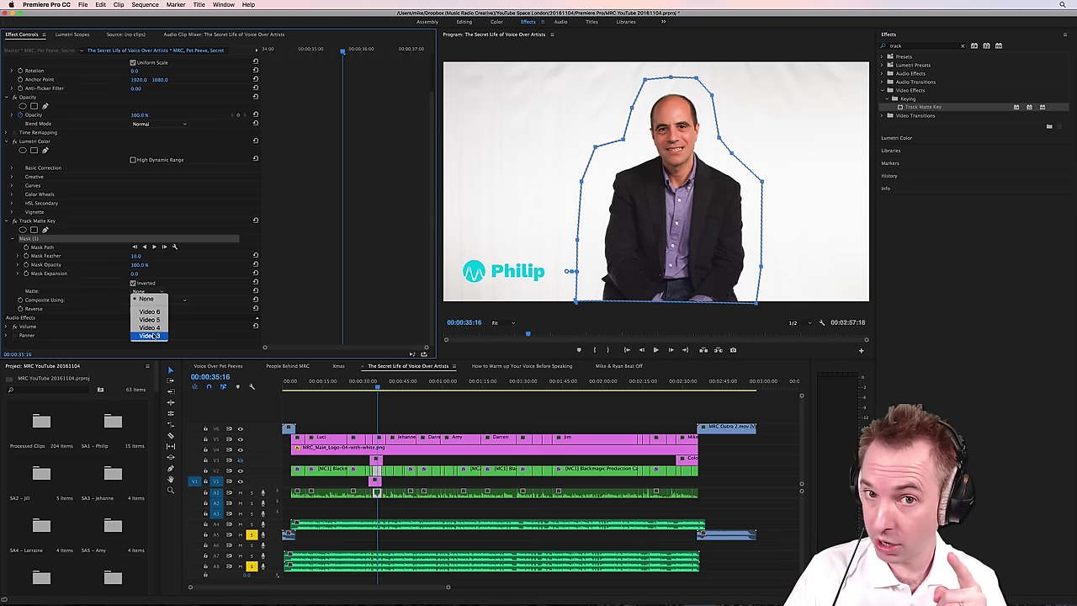
{"action": "left_click", "coordinate": [150, 336]}
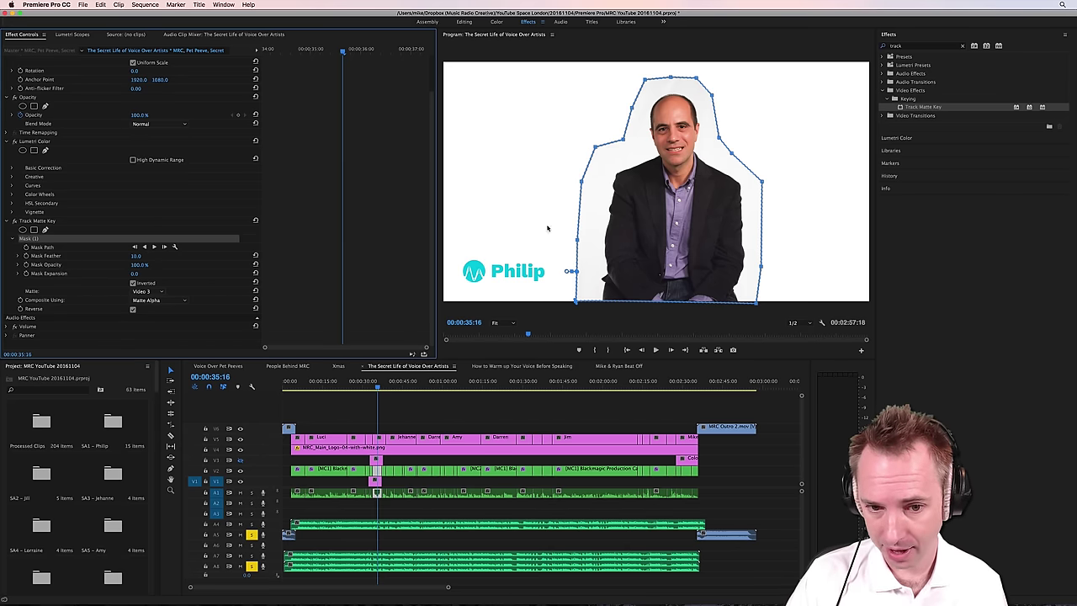
Step: Compare the matte by switching to None and back to Video 3, toggling V1 output
{"action": "left_click", "coordinate": [153, 292]}
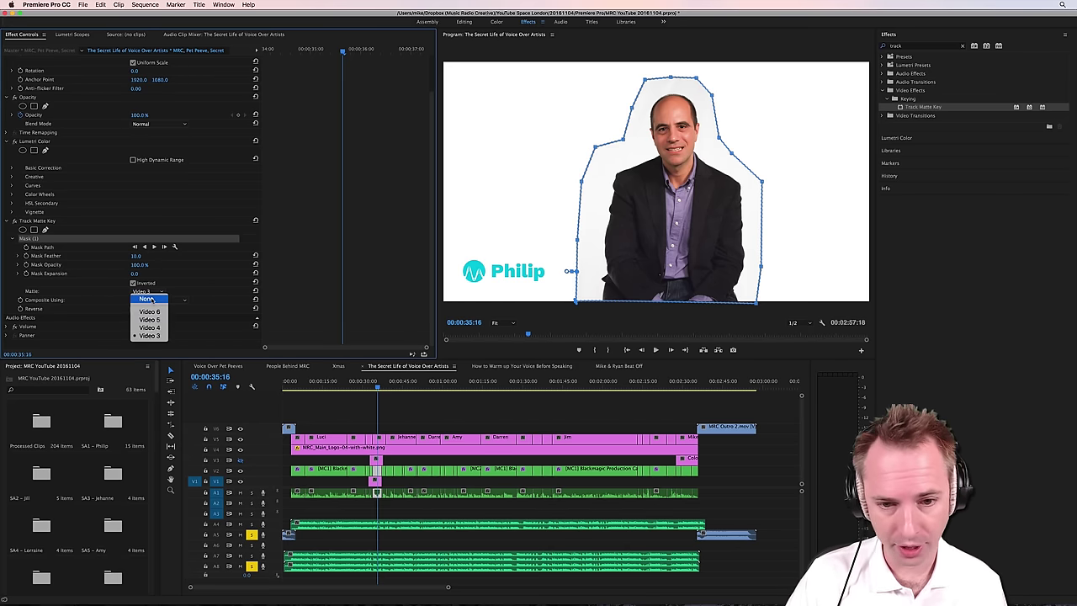
{"action": "left_click", "coordinate": [150, 336]}
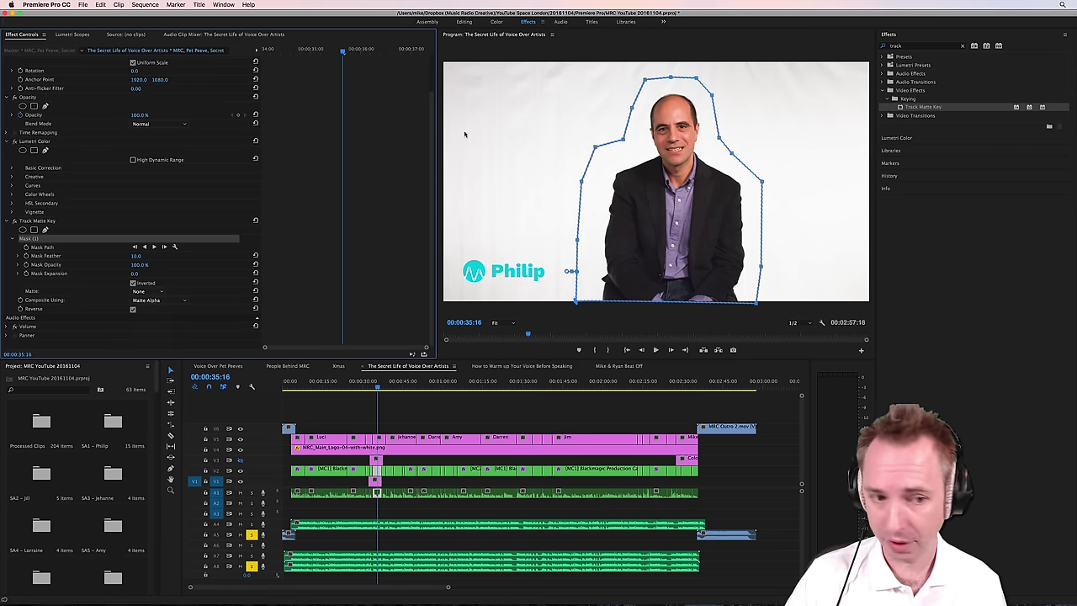
{"action": "left_click", "coordinate": [150, 293]}
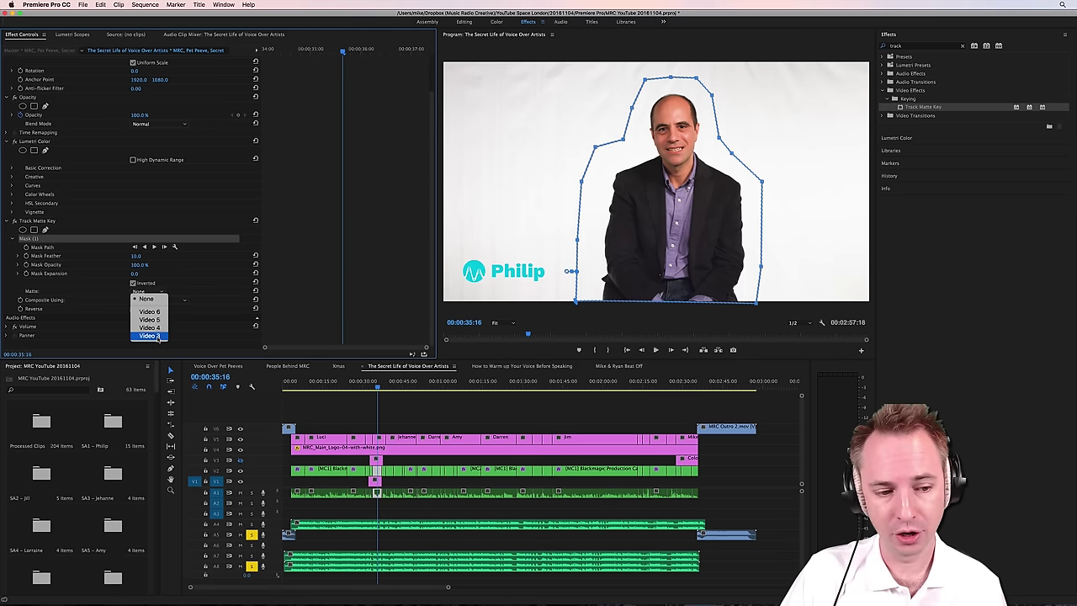
{"action": "left_click", "coordinate": [155, 337]}
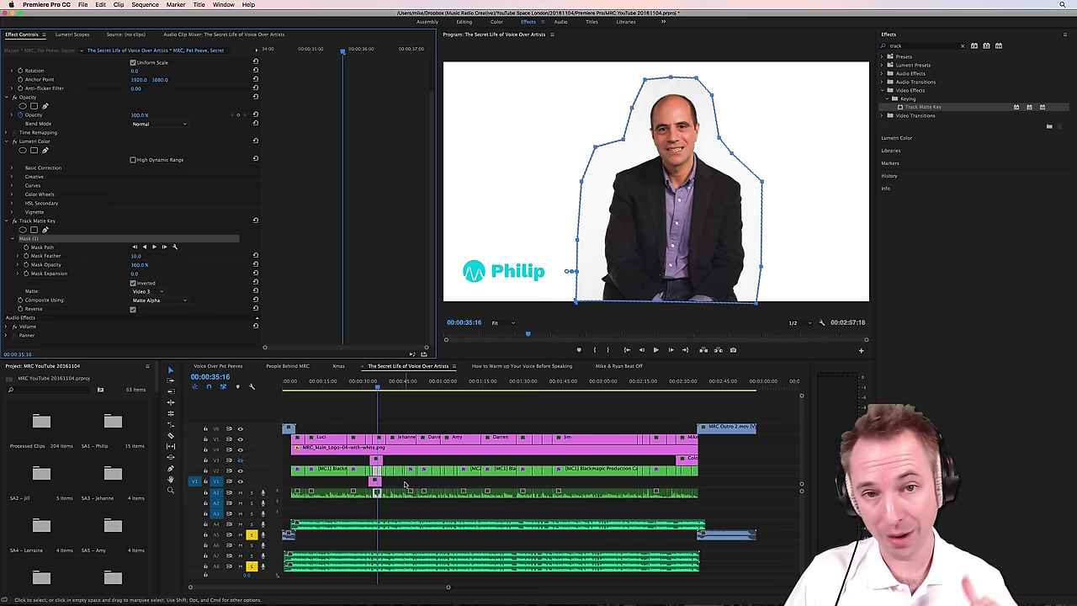
{"action": "left_click", "coordinate": [240, 481]}
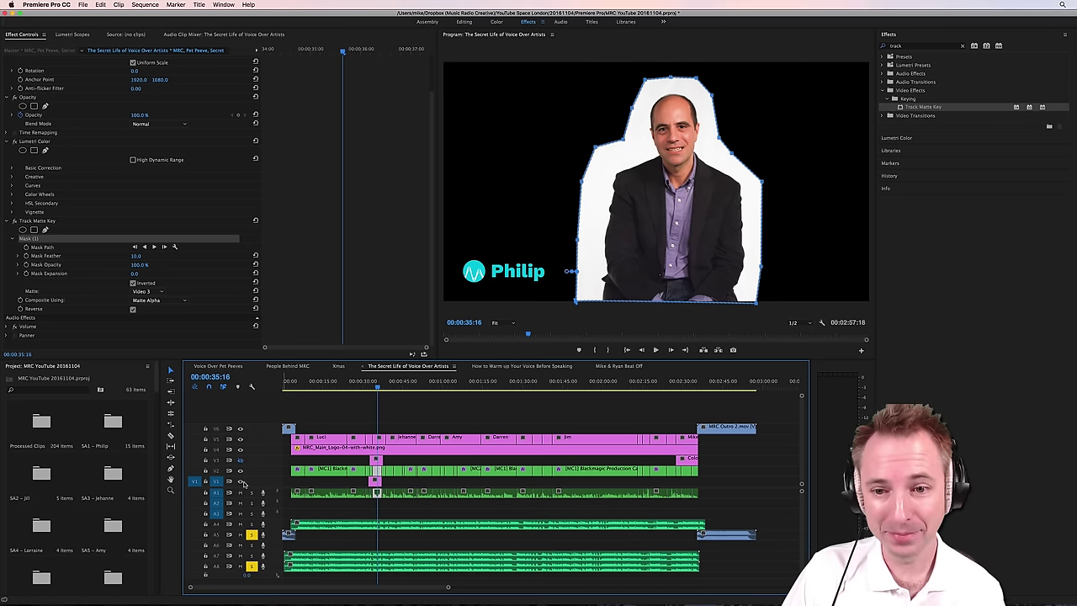
{"action": "left_click", "coordinate": [241, 481]}
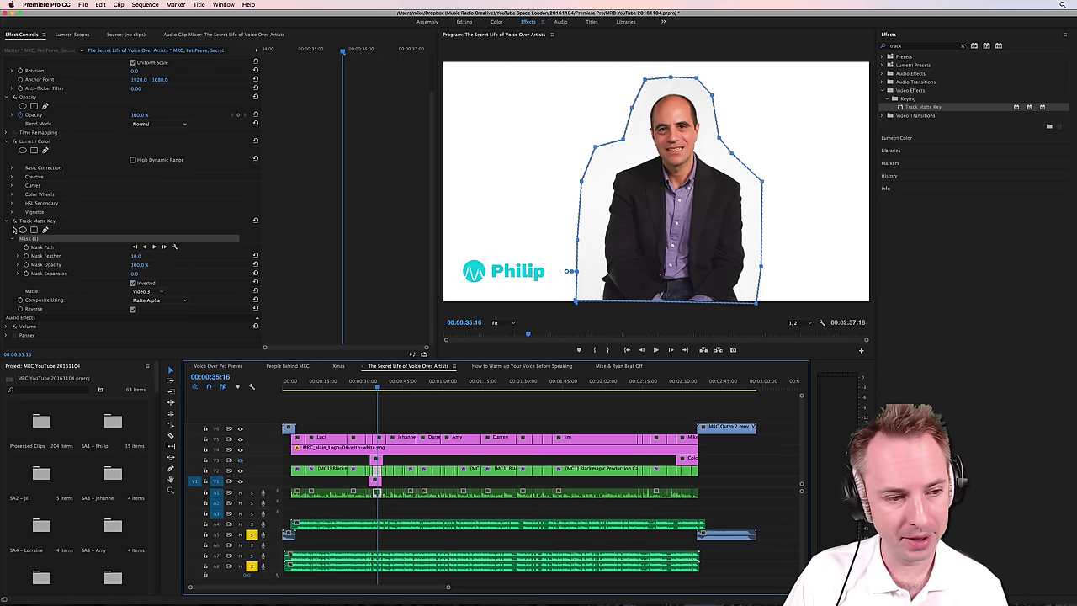
Step: Deselect the mask and raise Mask (1) feather to 355.0
{"action": "left_click", "coordinate": [39, 221]}
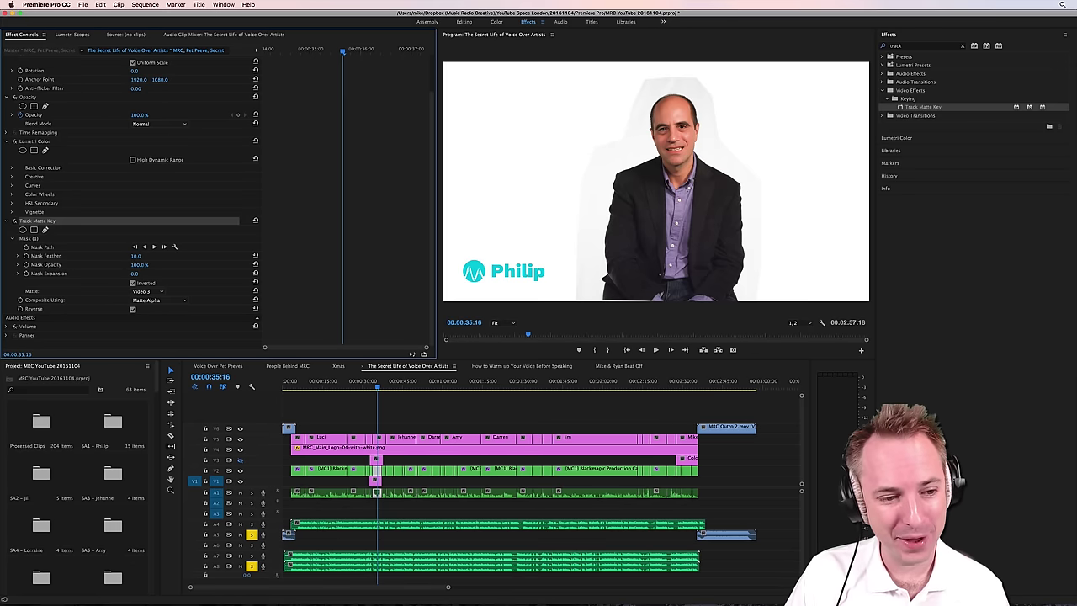
{"action": "left_click_drag", "start_coordinate": [137, 256], "coordinate": [296, 256]}
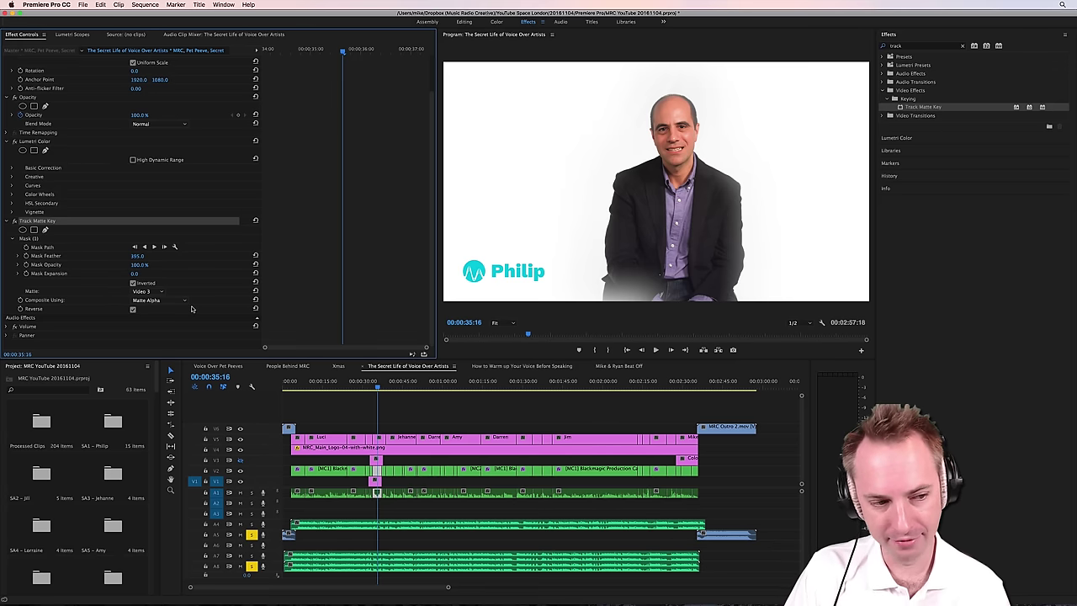
Step: Select Mask (1) and pull its bottom, right side and right-shoulder points outward
{"action": "left_click", "coordinate": [34, 239]}
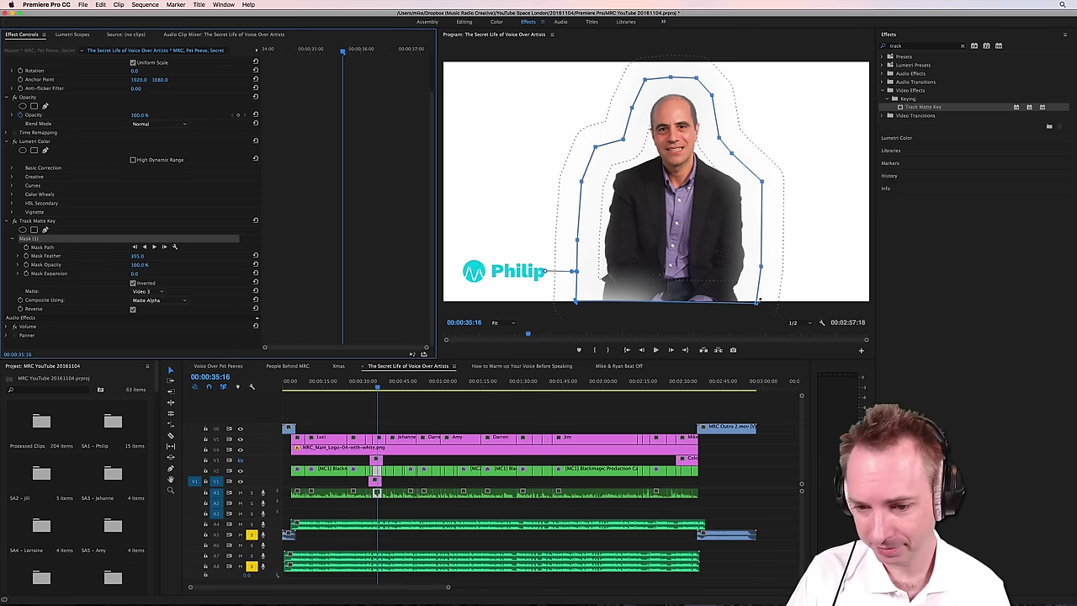
{"action": "left_click_drag", "start_coordinate": [577, 303], "coordinate": [572, 351]}
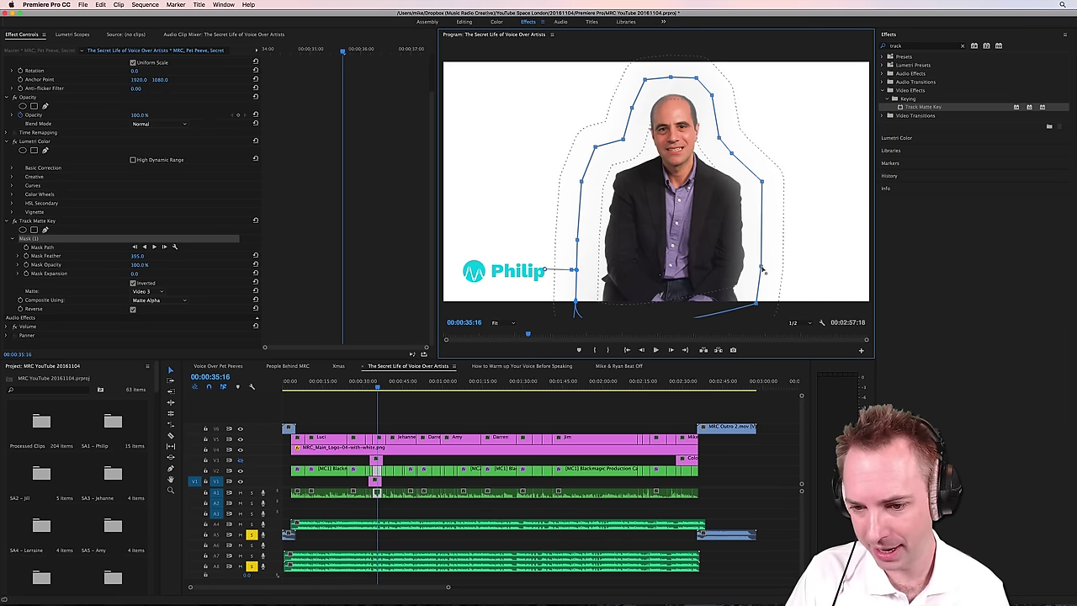
{"action": "left_click_drag", "start_coordinate": [763, 267], "coordinate": [786, 271]}
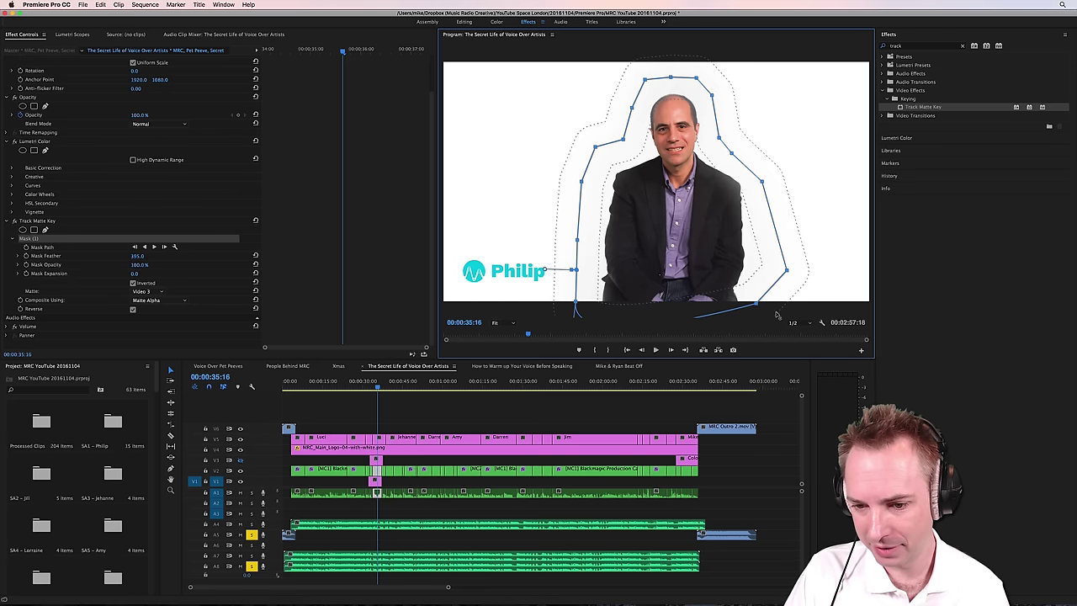
{"action": "left_click_drag", "start_coordinate": [757, 304], "coordinate": [783, 316]}
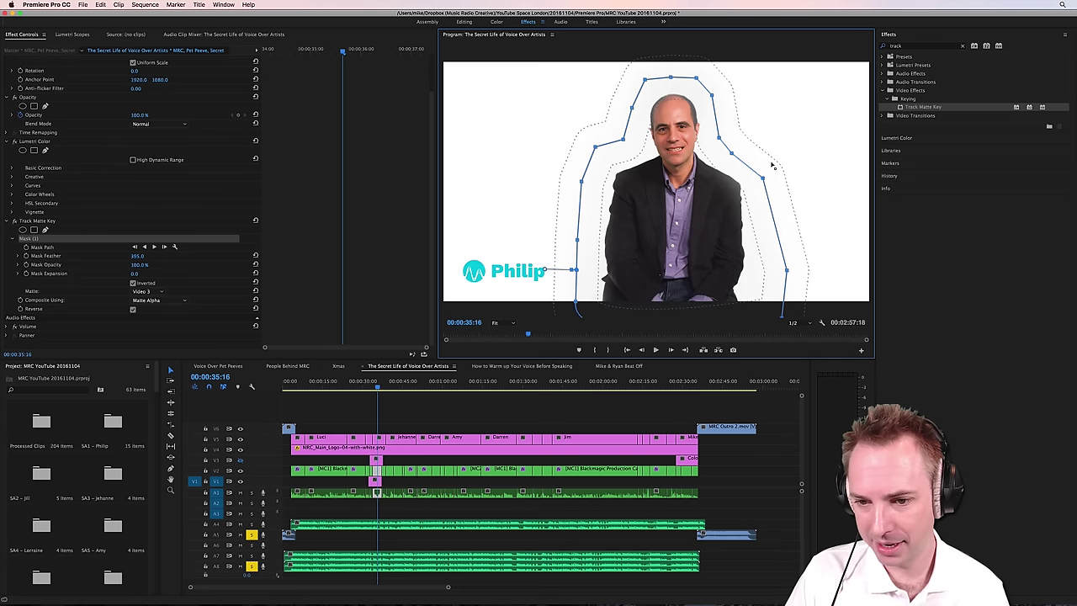
{"action": "left_click_drag", "start_coordinate": [762, 177], "coordinate": [772, 160]}
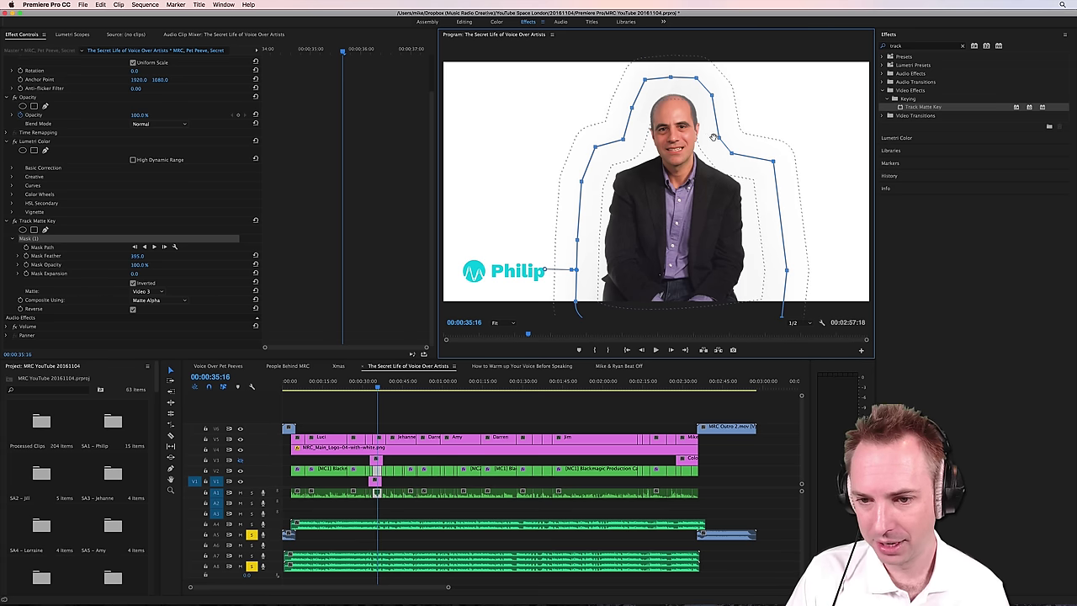
Step: Move the mask points around Philip's head outward, then deselect the mask
{"action": "left_click_drag", "start_coordinate": [715, 136], "coordinate": [728, 125]}
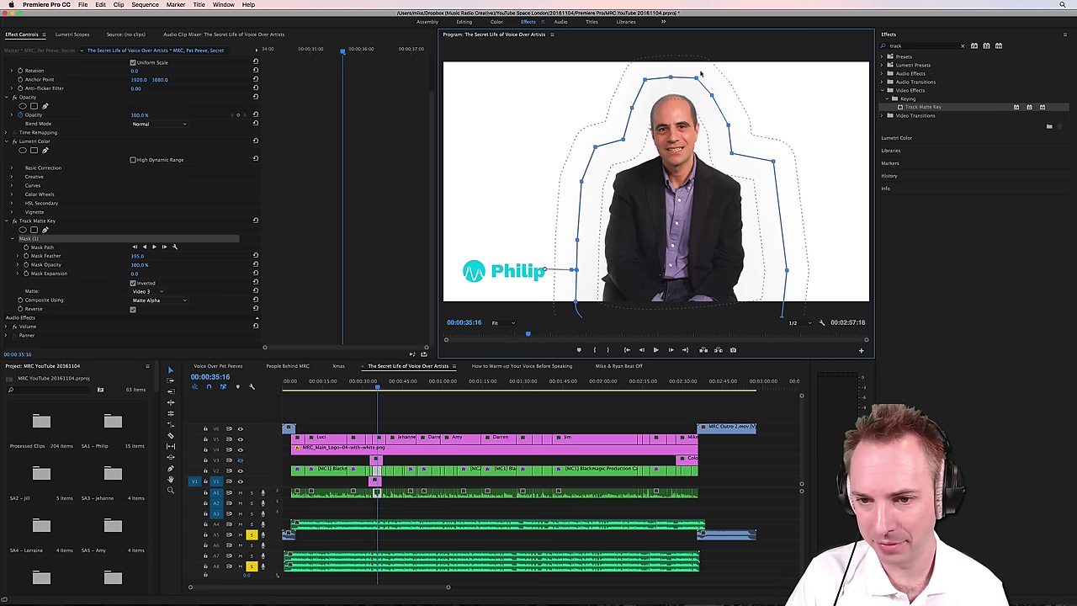
{"action": "left_click_drag", "start_coordinate": [698, 78], "coordinate": [632, 76]}
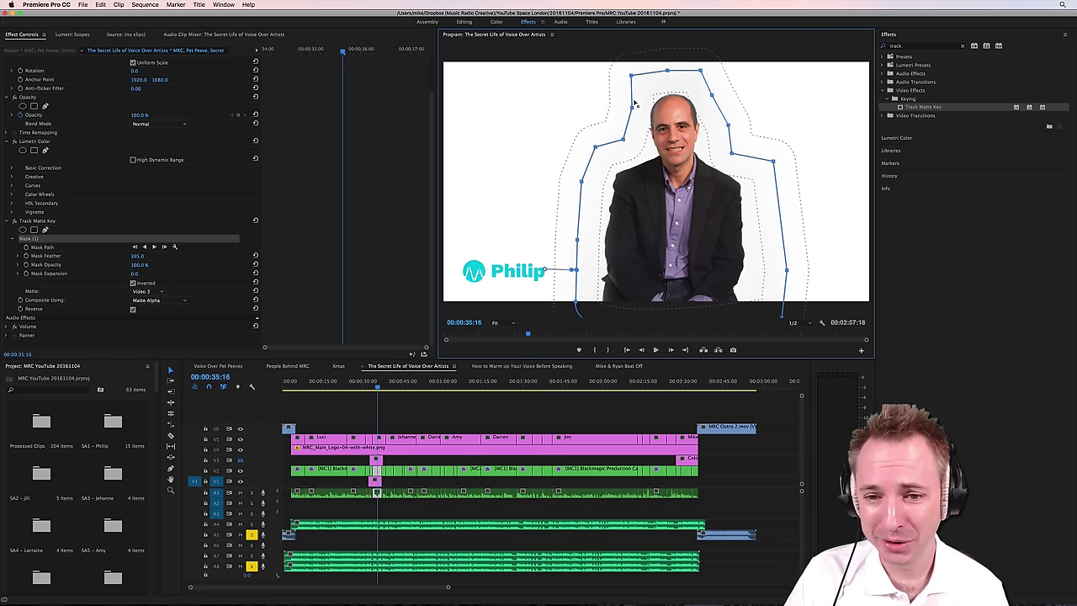
{"action": "left_click_drag", "start_coordinate": [633, 106], "coordinate": [618, 108]}
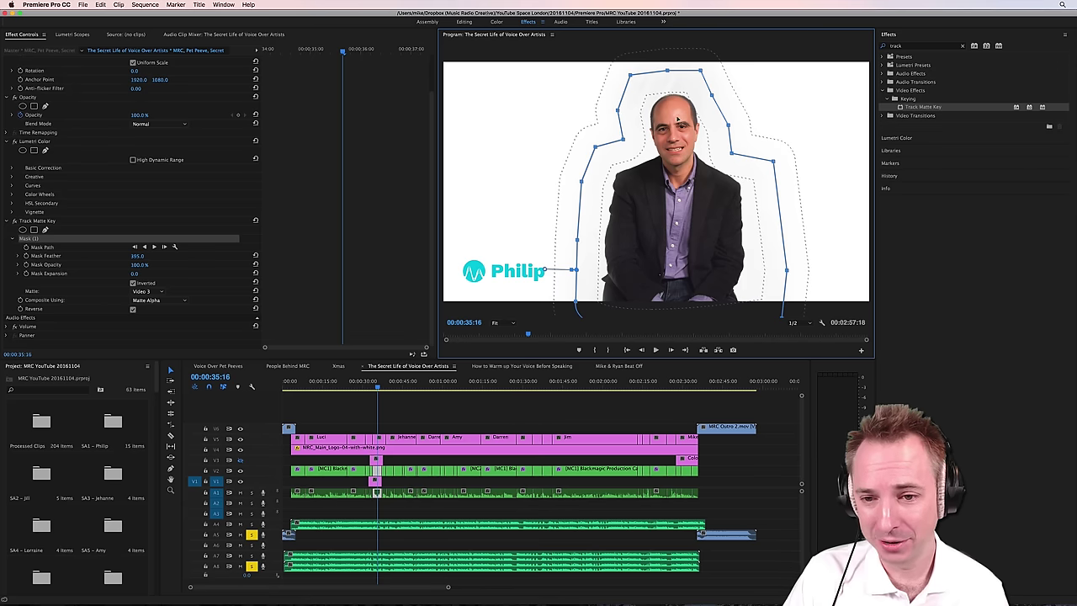
{"action": "left_click_drag", "start_coordinate": [700, 70], "coordinate": [706, 70]}
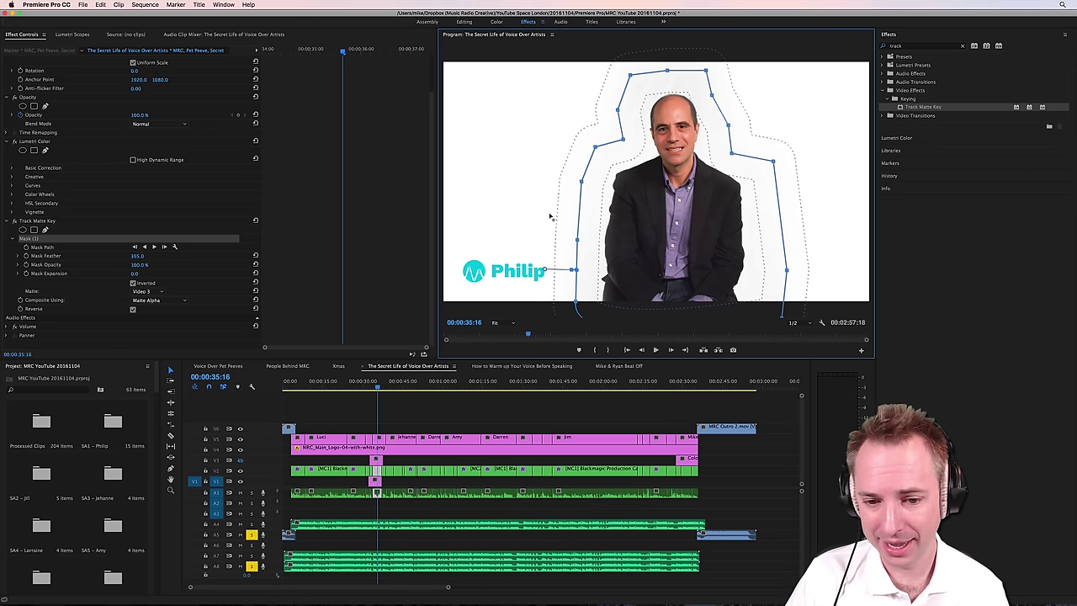
{"action": "left_click", "coordinate": [28, 220]}
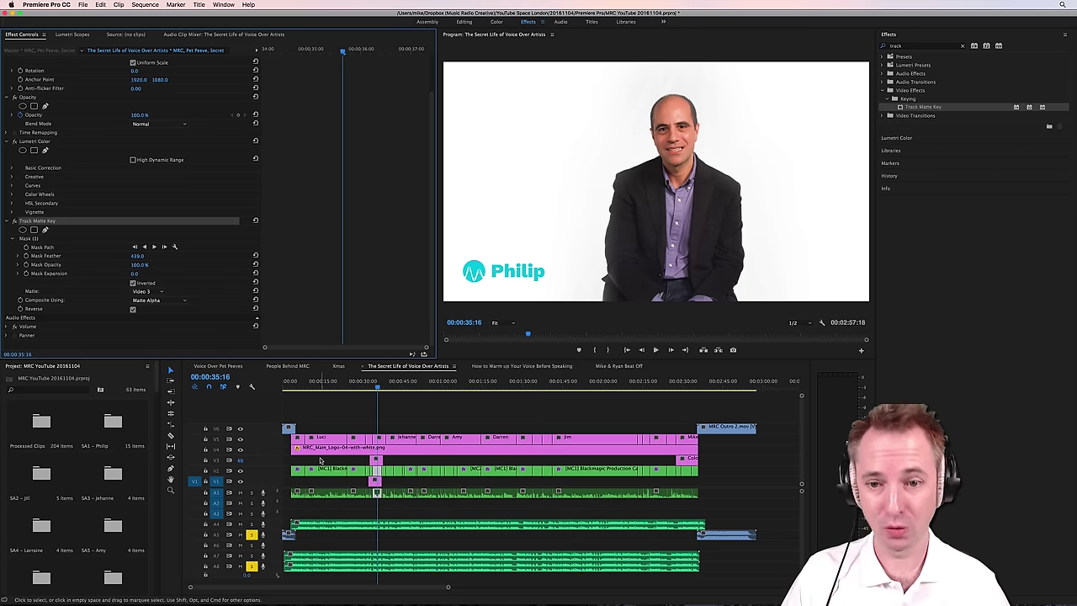
{"action": "left_click", "coordinate": [897, 138]}
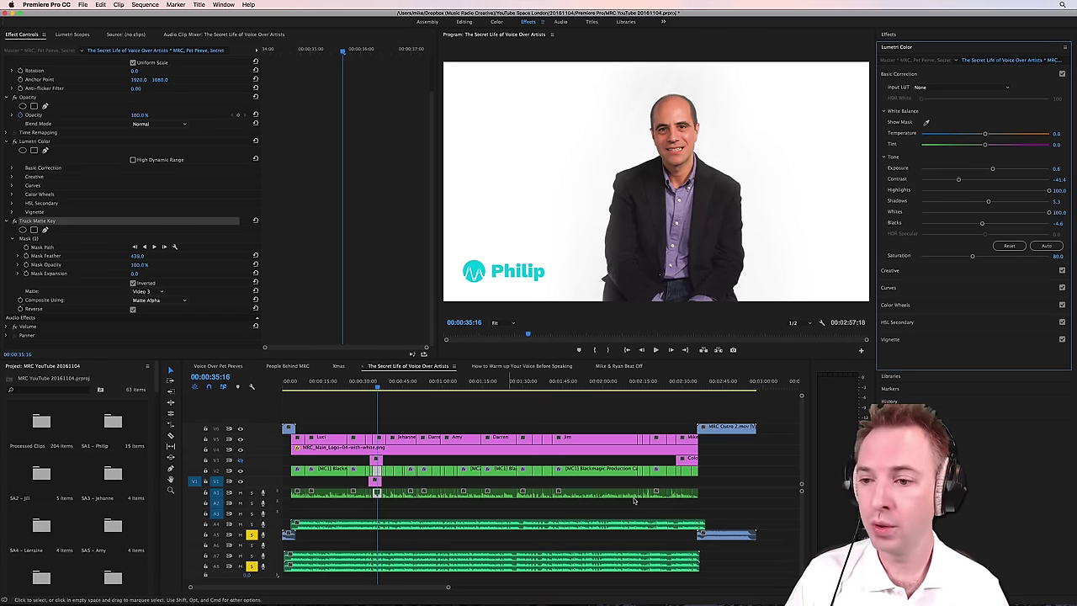
{"action": "left_click", "coordinate": [908, 38]}
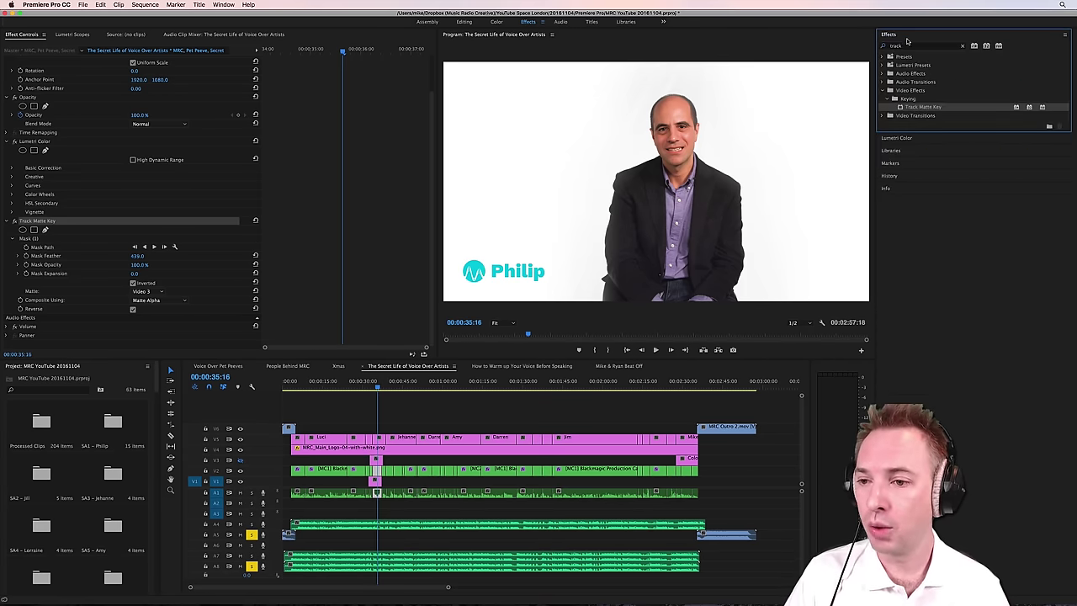
{"action": "left_click", "coordinate": [240, 482]}
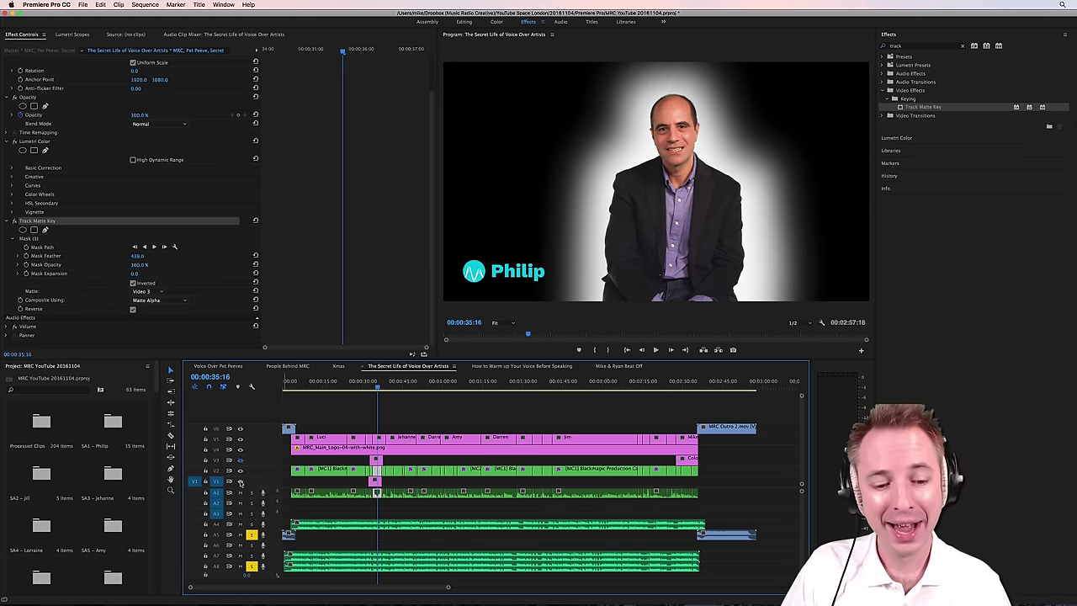
{"action": "left_click", "coordinate": [240, 482]}
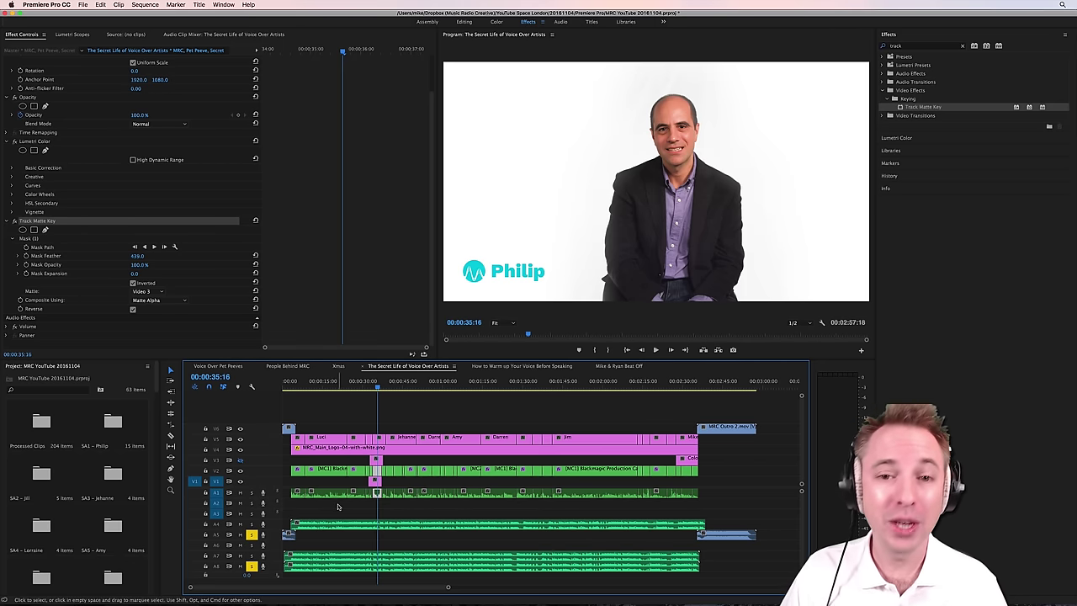